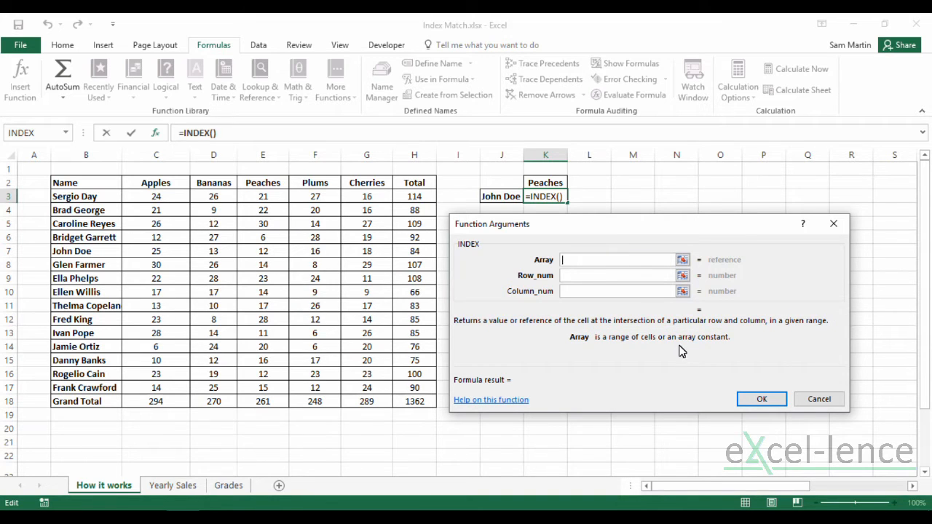
Step: Complete the INDEX function in K3 with array C3:H18, row number 5 and column number 3
left_click(644, 263)
left_click_drag(175, 200, 421, 403)
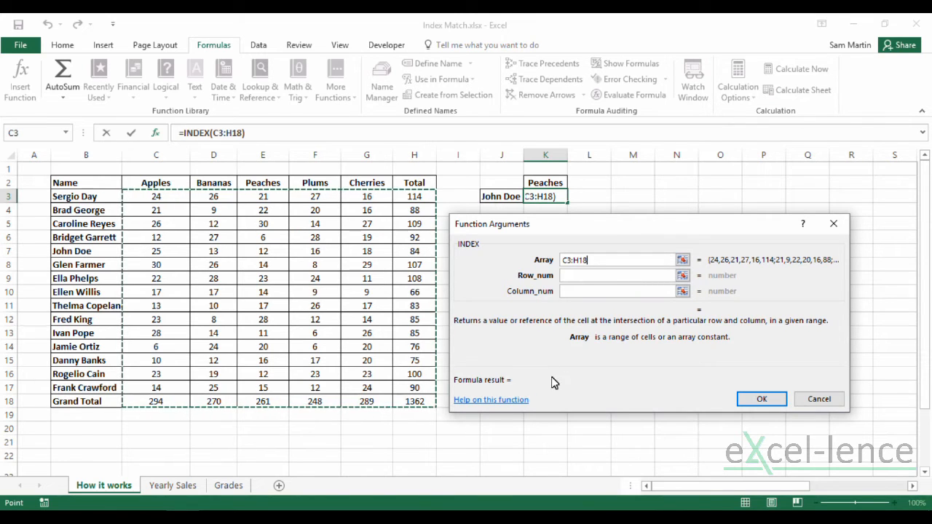
left_click(619, 277)
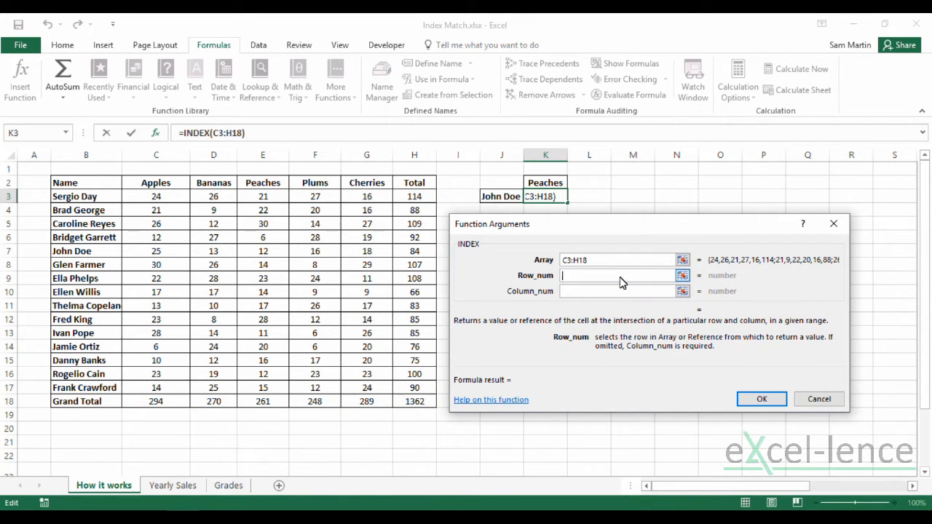
type("5")
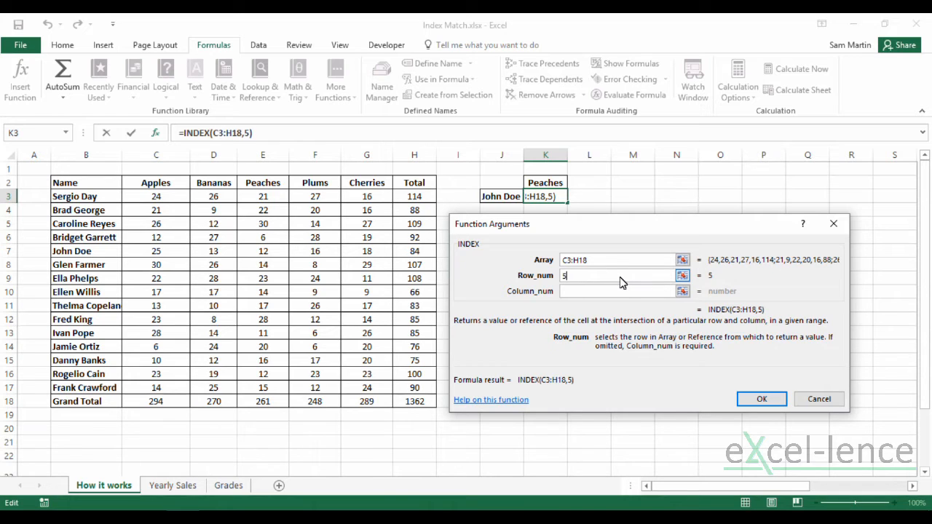
left_click(620, 291)
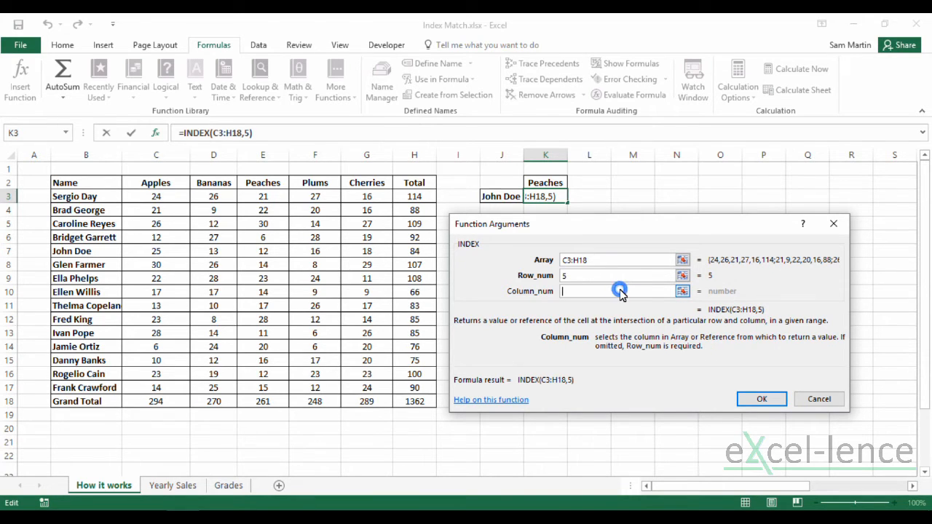
type("3")
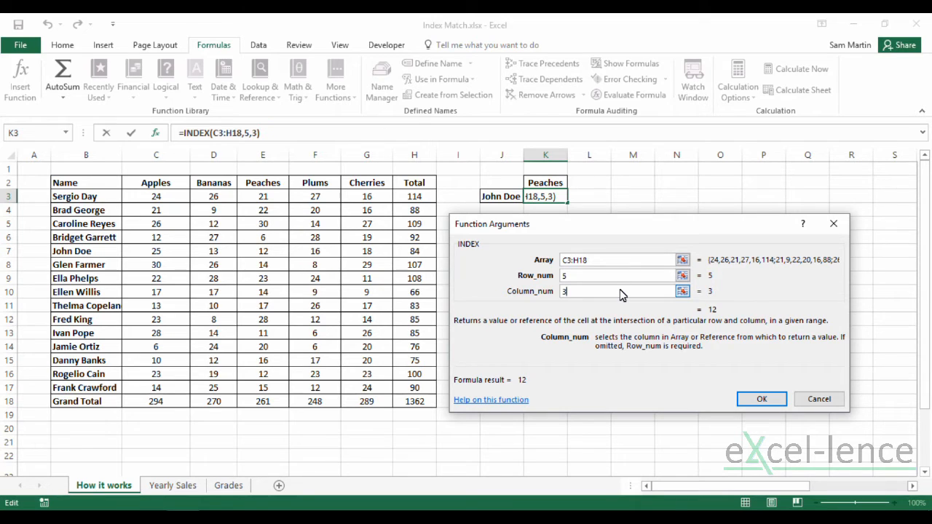
left_click(761, 400)
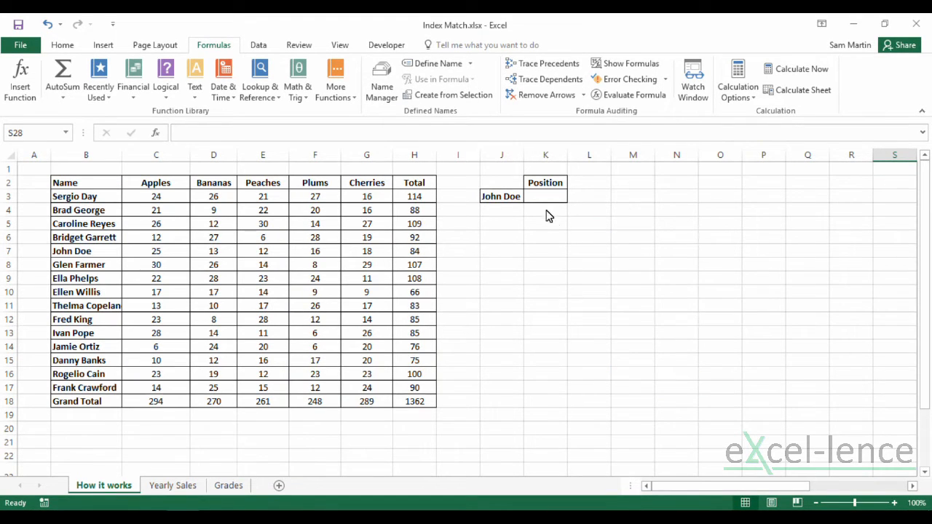
Step: Insert a MATCH function in cell K3 below the Position heading
left_click(542, 197)
left_click(271, 84)
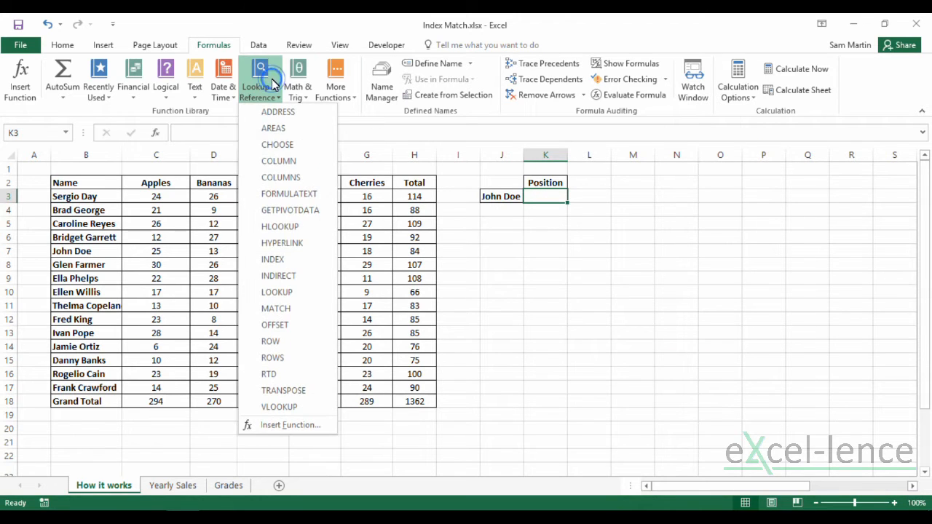
left_click(300, 308)
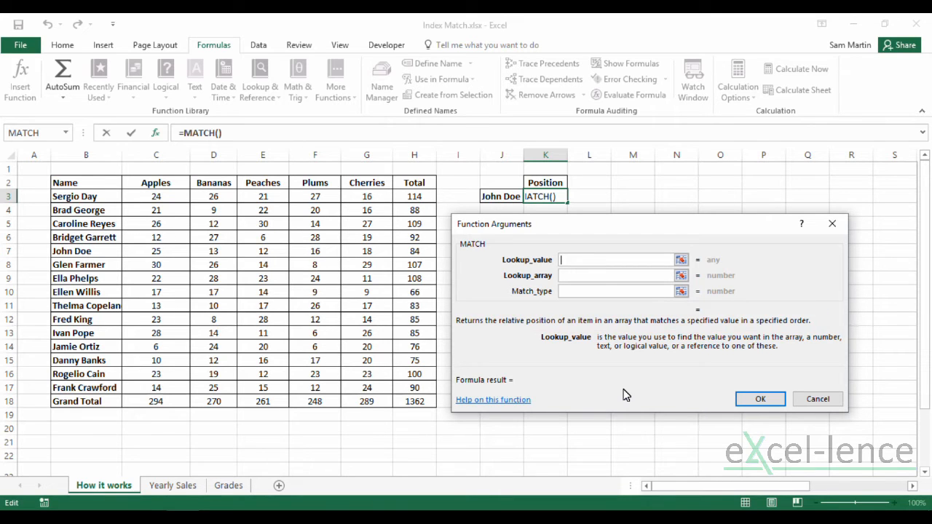
left_click(619, 262)
left_click(511, 202)
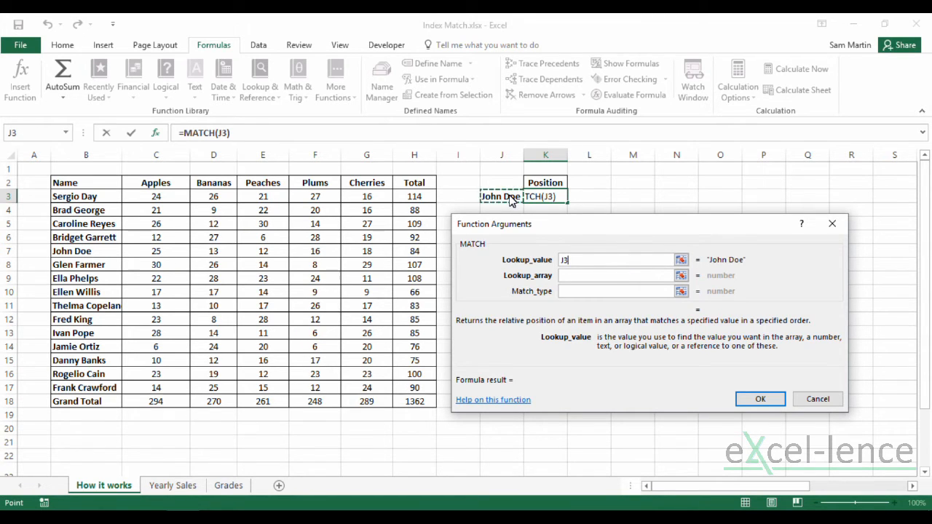
key("BackSpace")
key("BackSpace")
Step: Complete the MATCH function with the person's name from J3 as literal text, lookup array B3:B18 and match type 0
type("Jo")
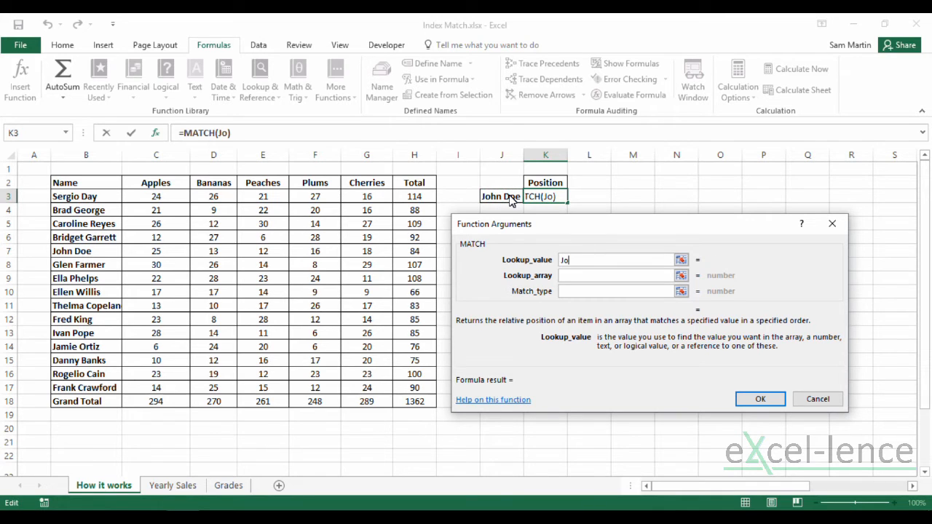
type("hn Doe")
left_click(609, 274)
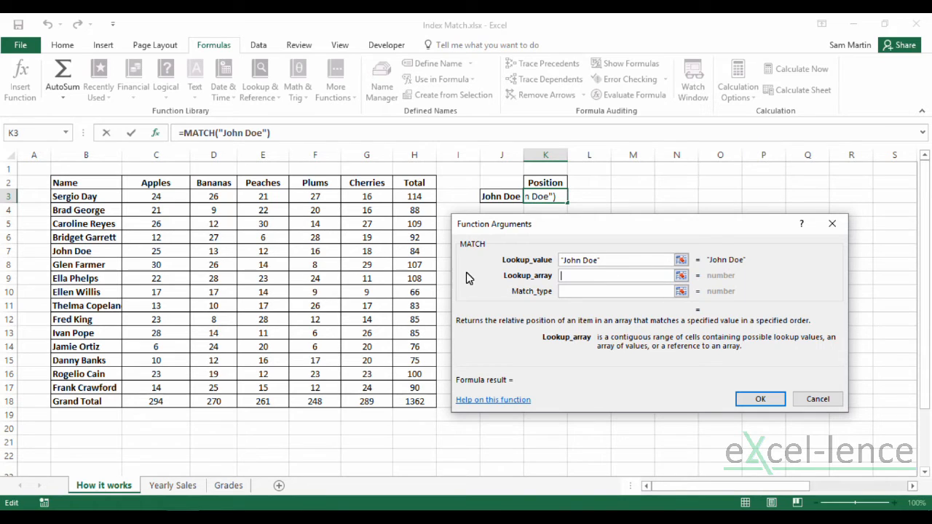
left_click_drag(109, 198, 95, 409)
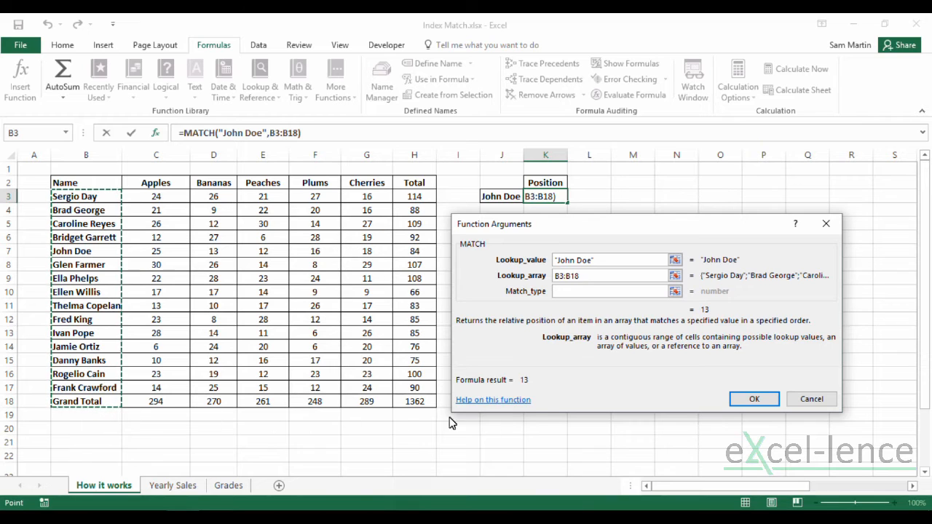
left_click(624, 293)
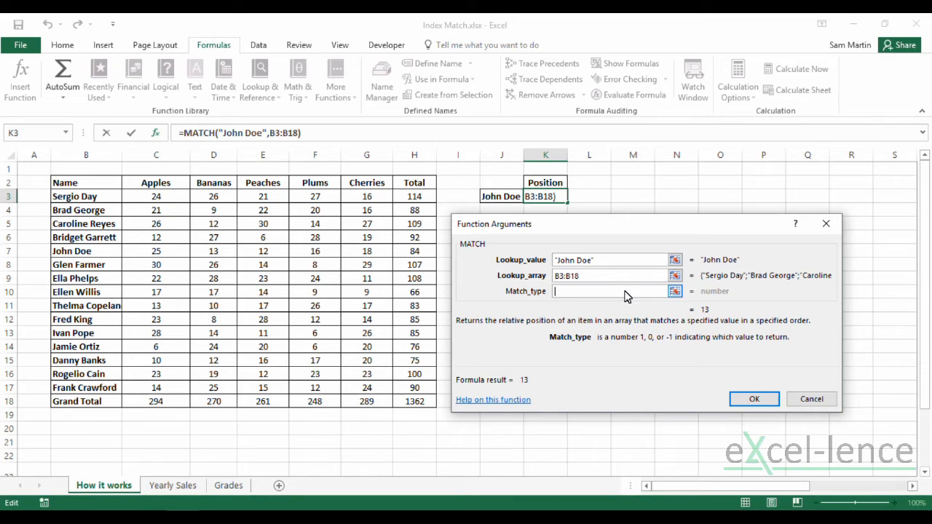
type("0")
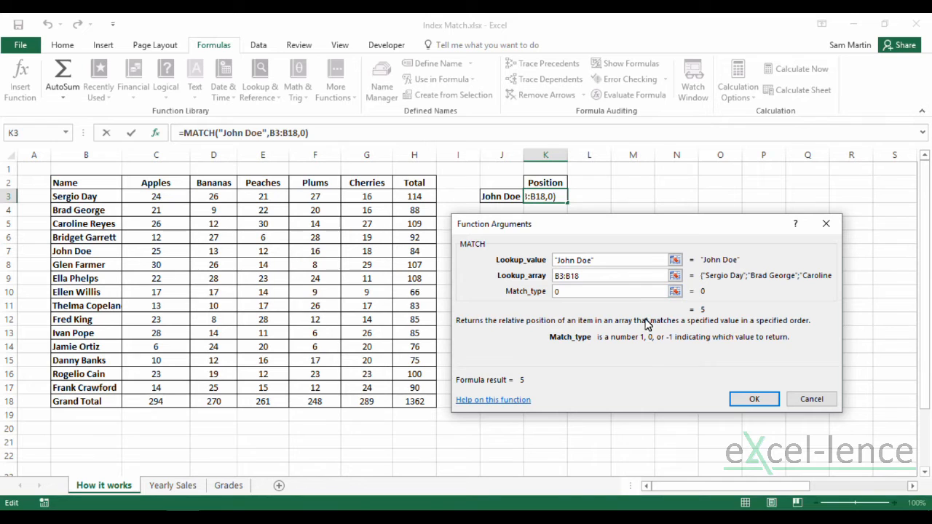
left_click(741, 401)
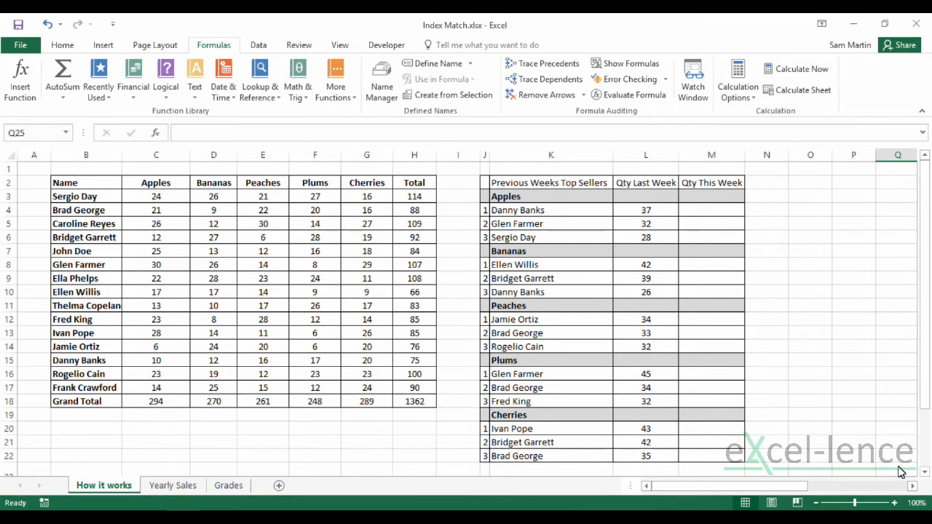
Step: Begin an INDEX formula in M4 under Qty This Week, using the absolute array $C$3:$H$18
left_click(715, 214)
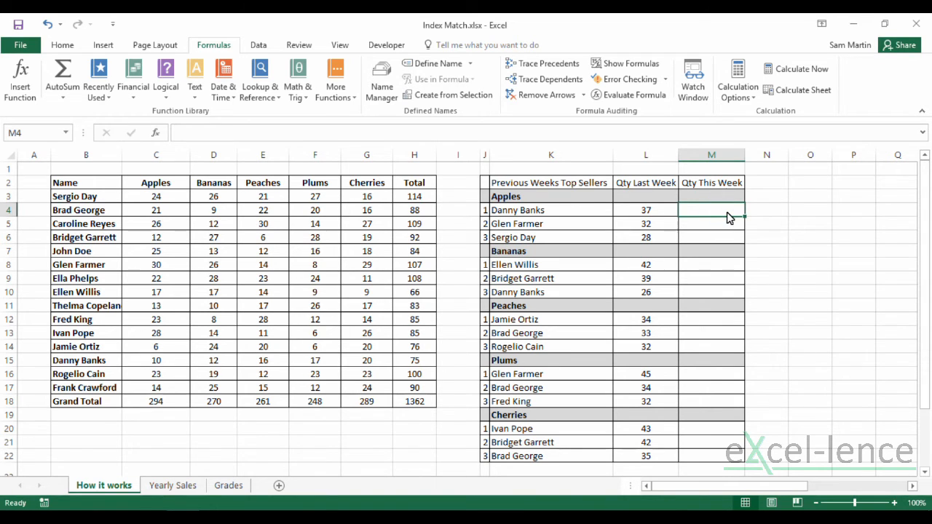
left_click(274, 137)
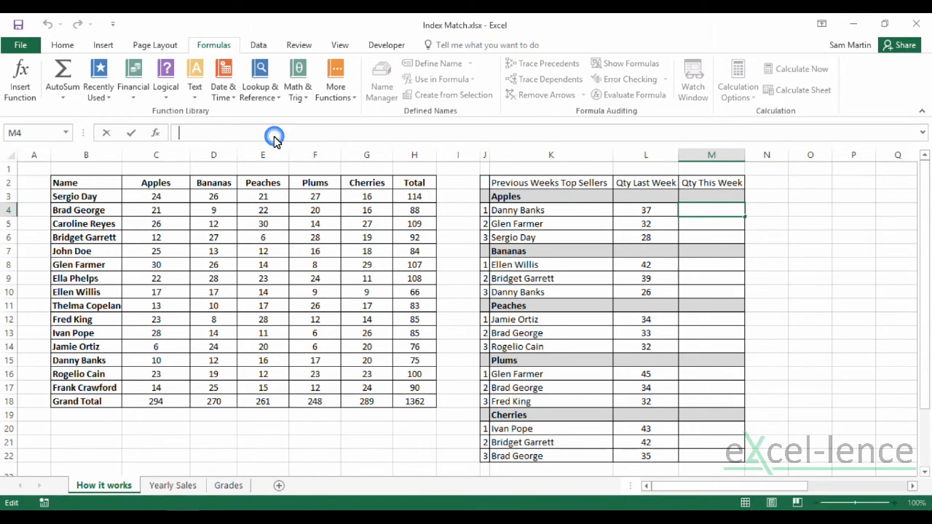
type("=index")
key("Tab")
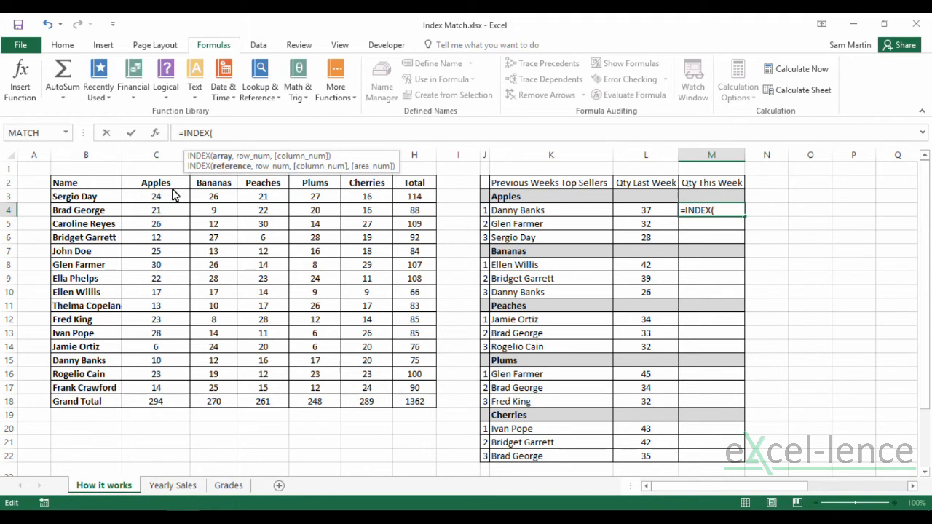
left_click_drag(163, 201, 404, 405)
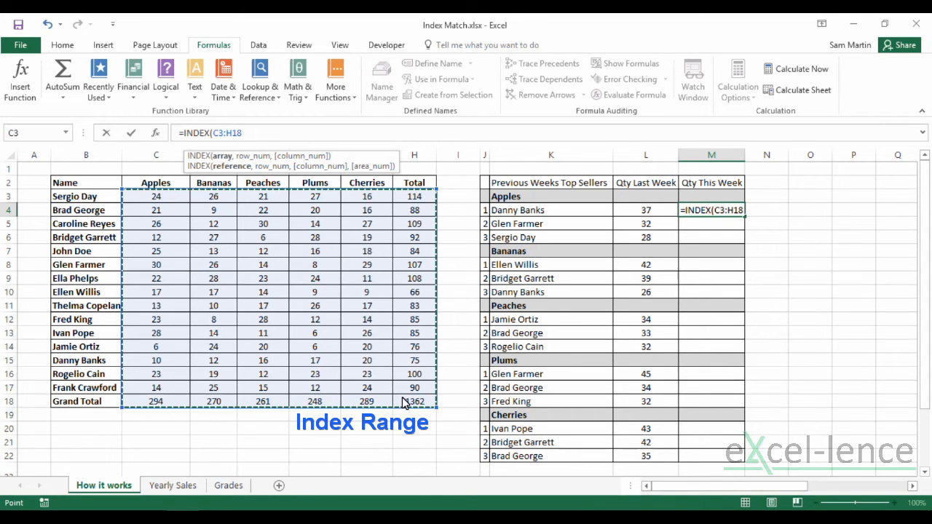
key("F4")
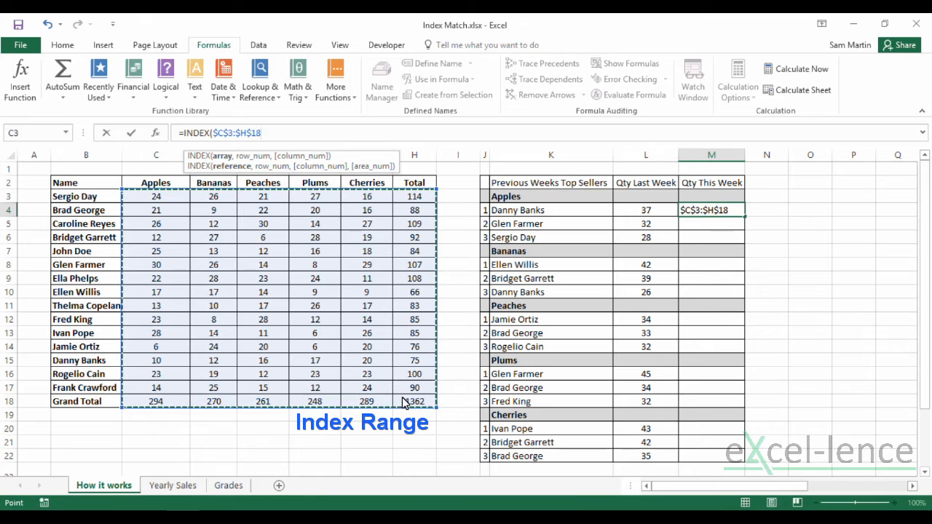
type(",")
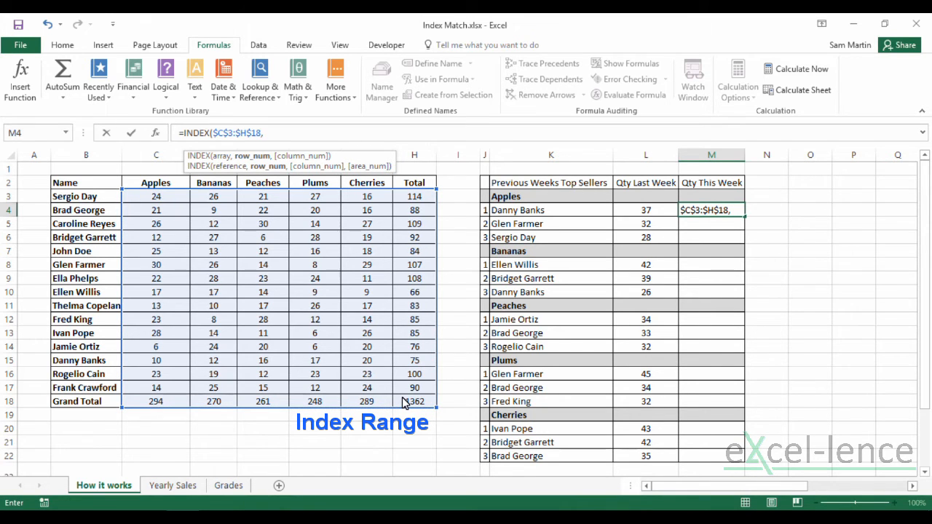
Step: Supply the INDEX row number with an exact MATCH of K4 in the absolute range $B$3:$B$18
type("MATCH(")
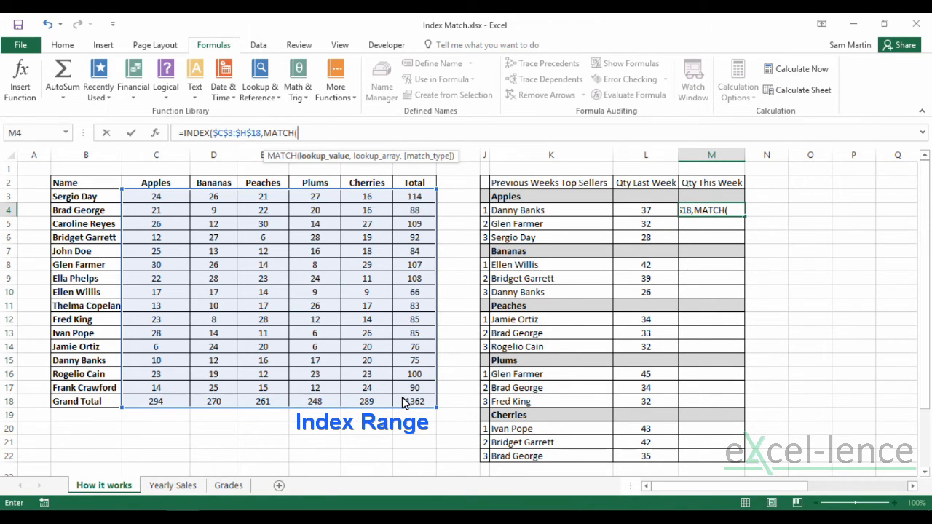
left_click(518, 215)
type(",")
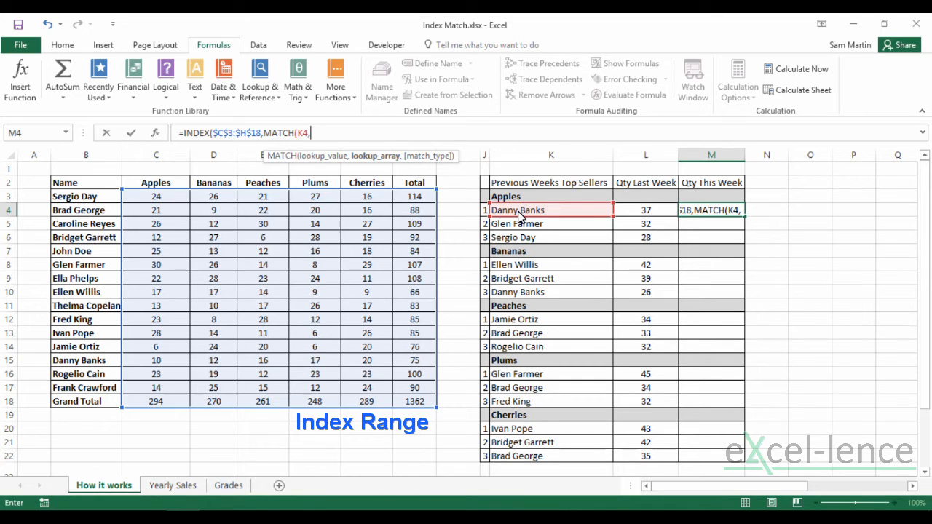
left_click_drag(116, 196, 105, 404)
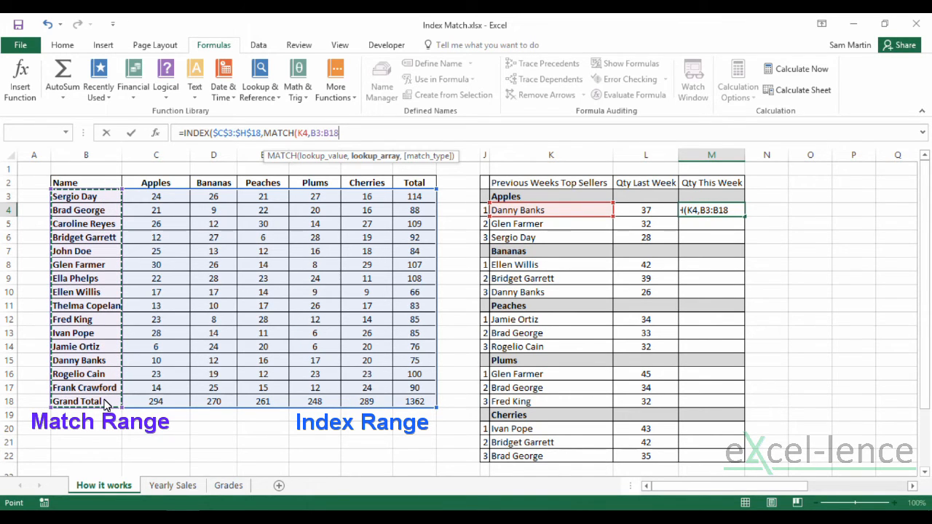
key("F4")
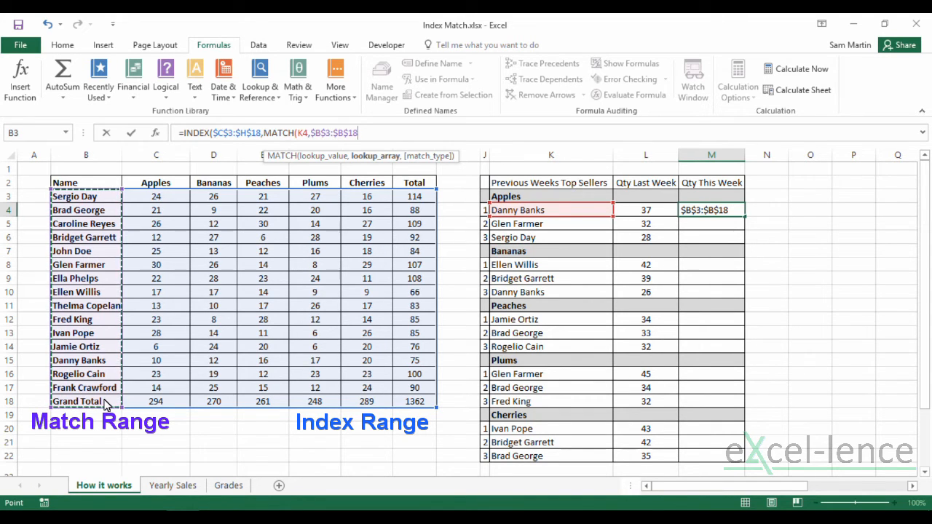
type(",")
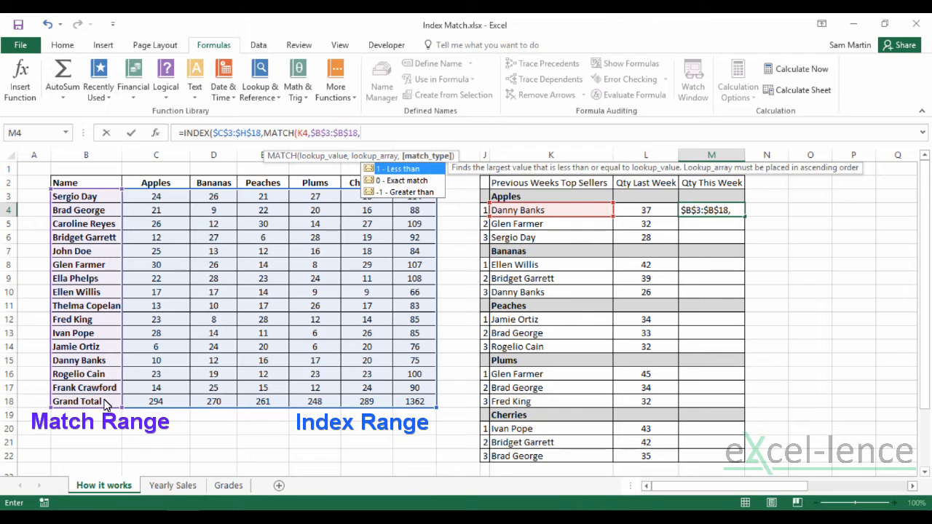
key("Down")
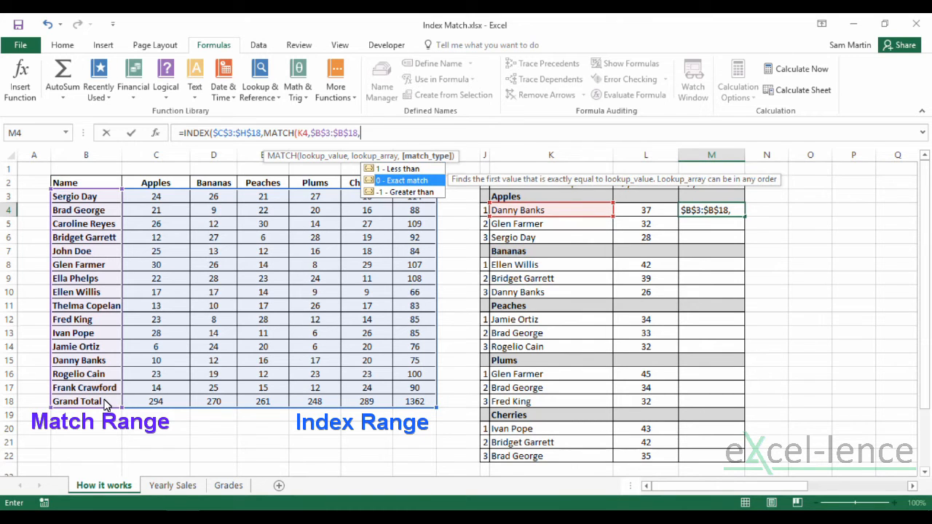
type("0")
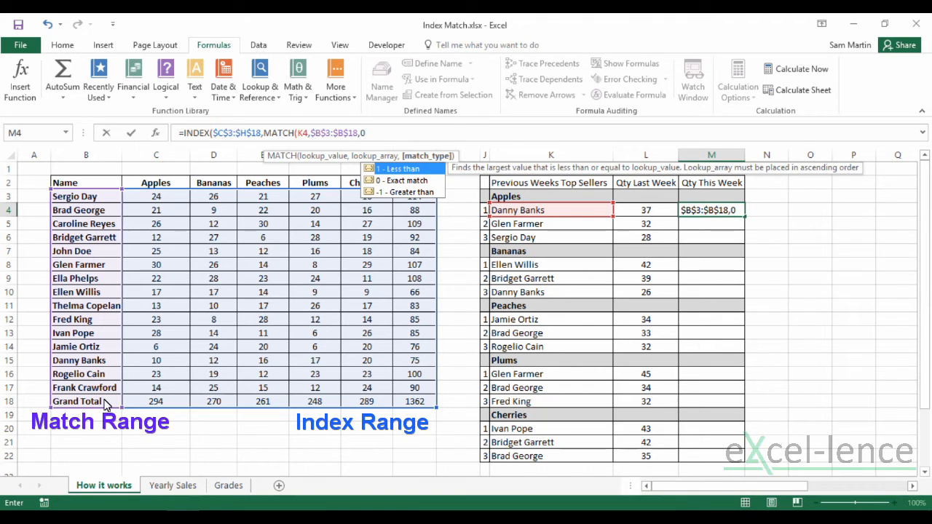
type(")")
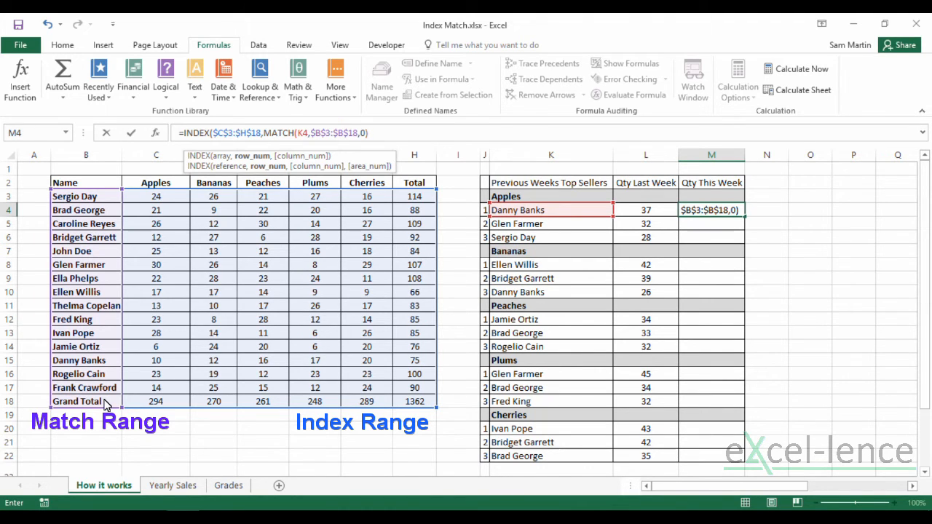
Step: Supply the INDEX column number with an exact MATCH of $K$3 in the absolute header range $C$2:$H$2
type(",match")
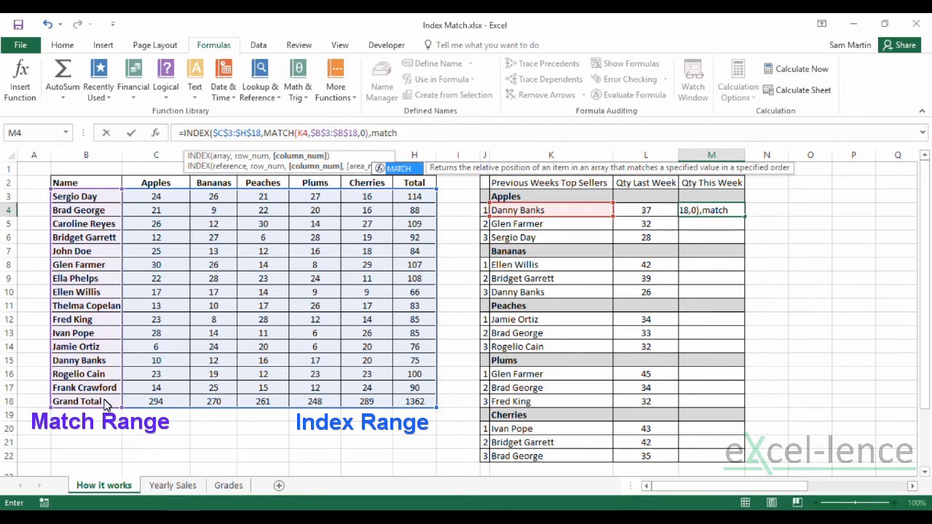
key("Tab")
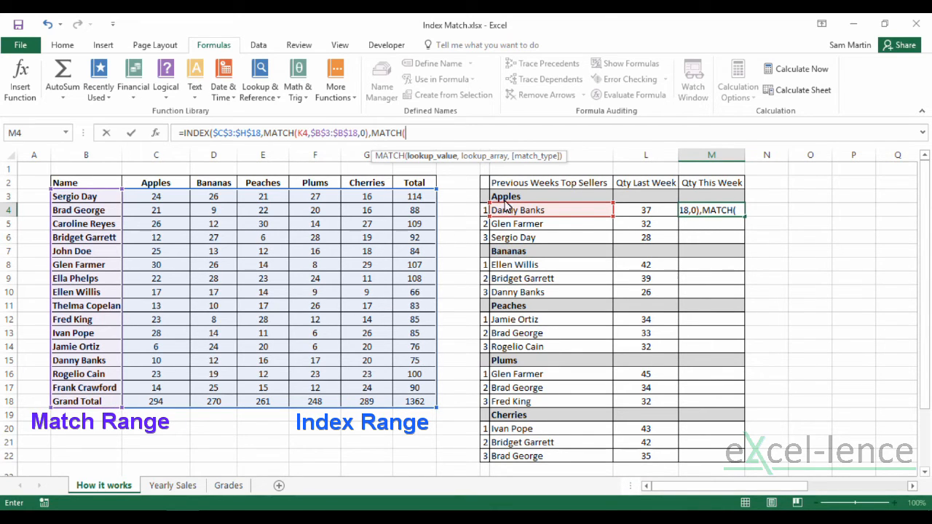
left_click(537, 198)
key("F4")
type(",")
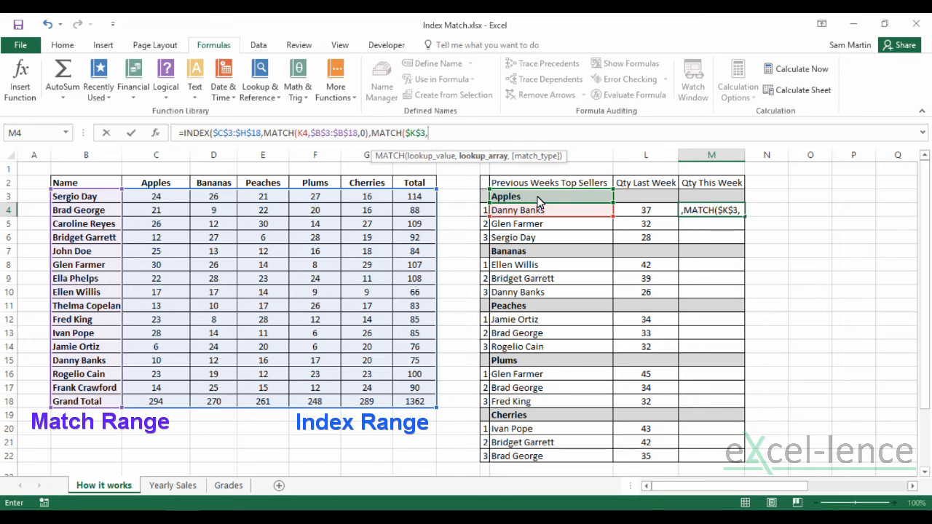
left_click(179, 185)
left_click_drag(179, 185, 408, 185)
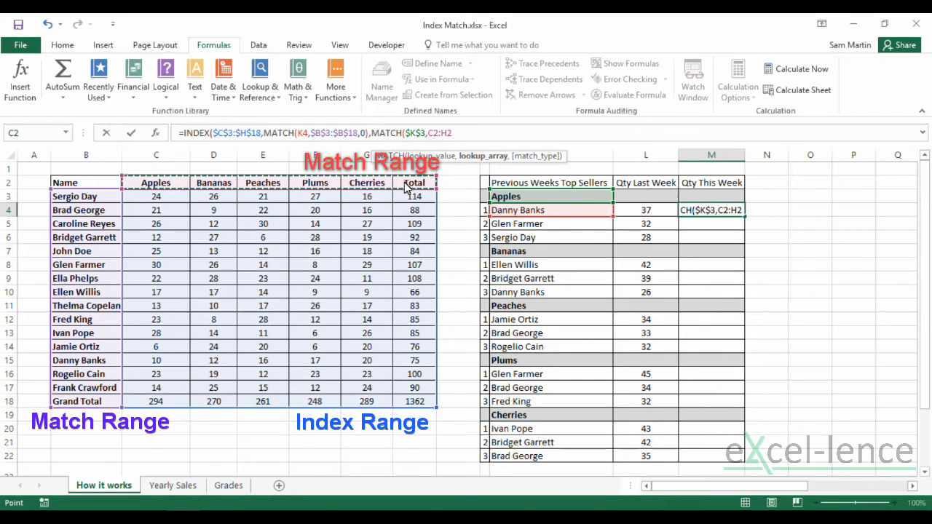
key("F4")
type(",")
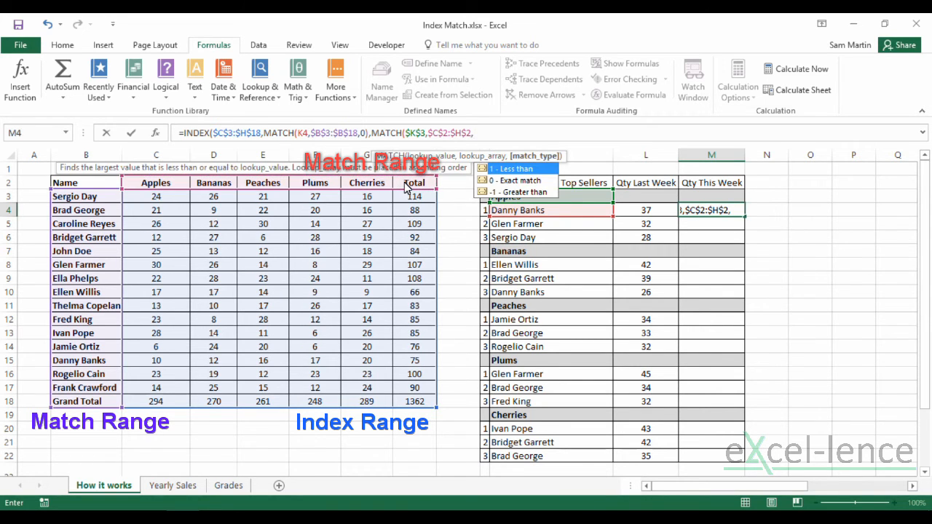
key("Down")
type("0)")
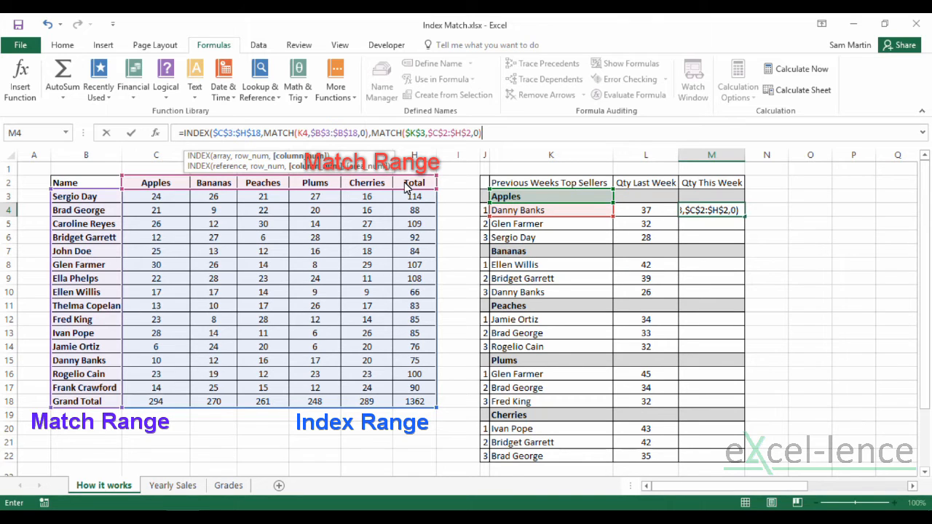
Step: Complete the INDEX and MATCH formula in M4 and fill it down to M6 for the Apples sellers
type(")")
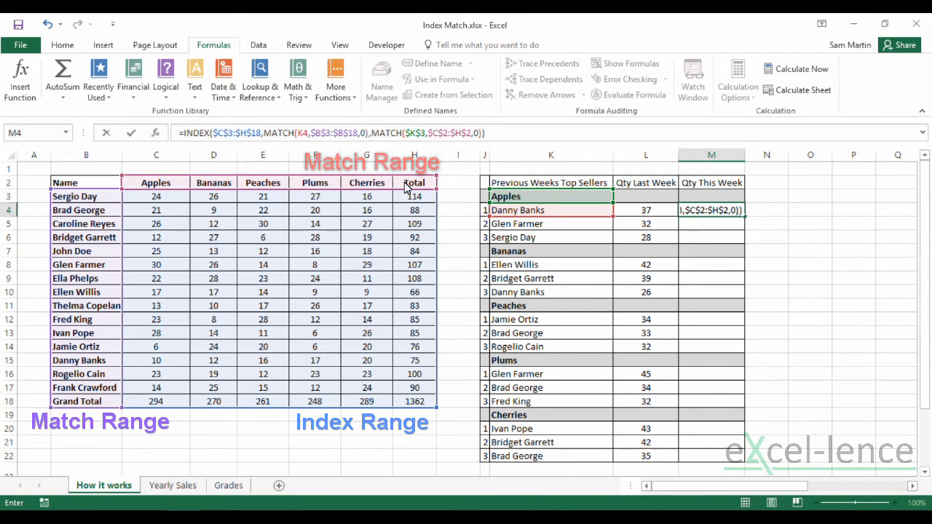
key("Return")
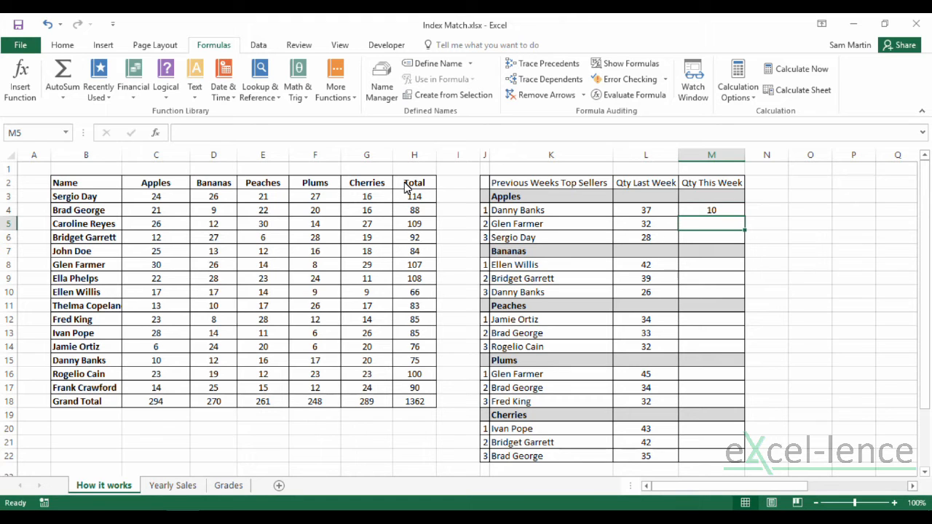
left_click(691, 211)
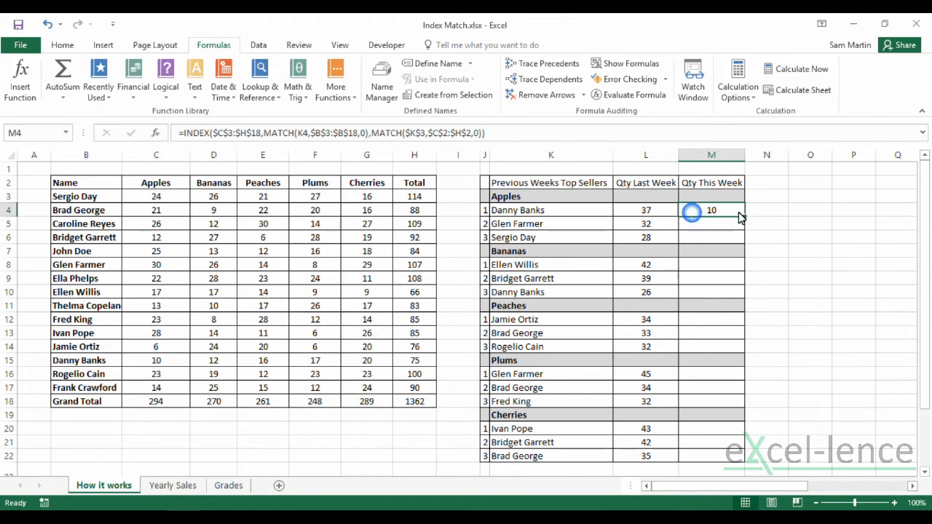
left_click_drag(742, 217, 744, 246)
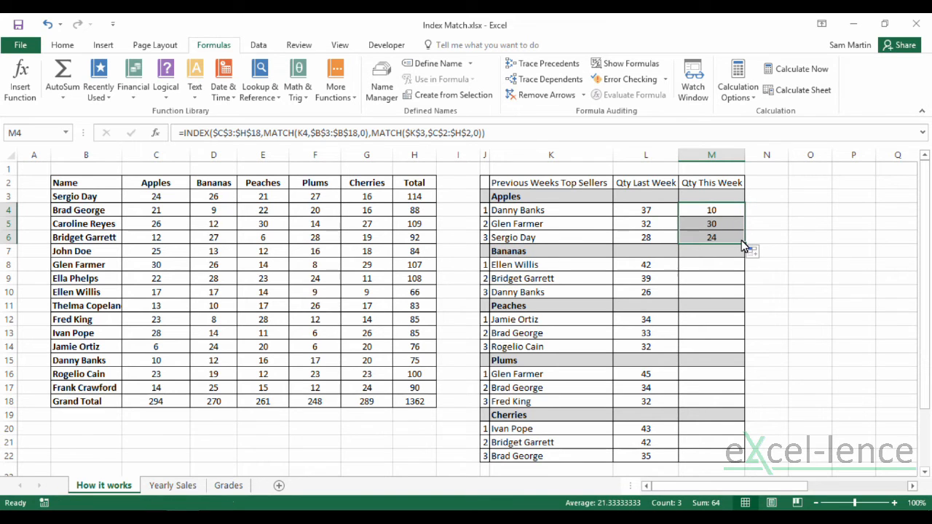
Step: Copy the Apples formulas in M4:M6 into the Qty This Week cells for Bananas, Peaches, Plums and Cherries
key("ctrl+c")
left_click_drag(720, 269, 723, 456)
key("ctrl+v")
key("ctrl+v")
key("ctrl+v")
key("Return")
left_click(773, 435)
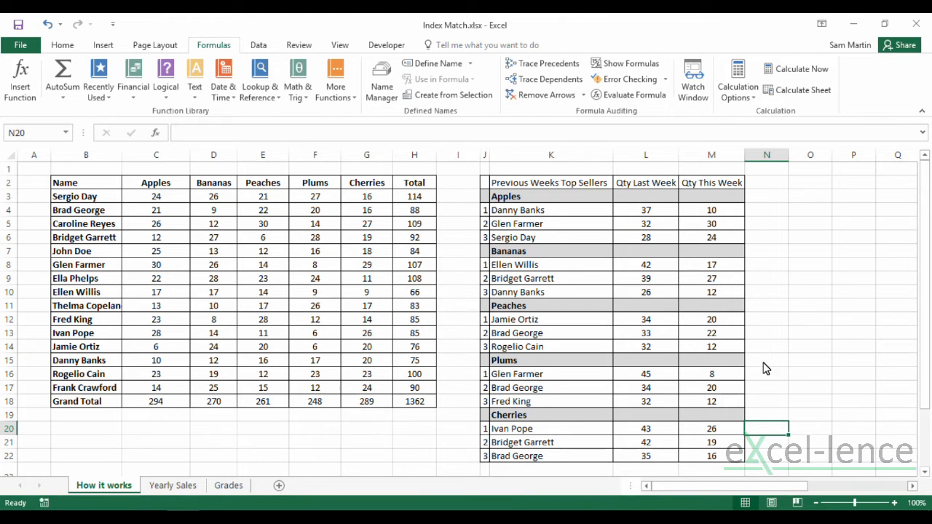
Step: Change the row MATCH lookup array in M4's formula to $B$2:$B$18, starting at the header row
left_click(730, 219)
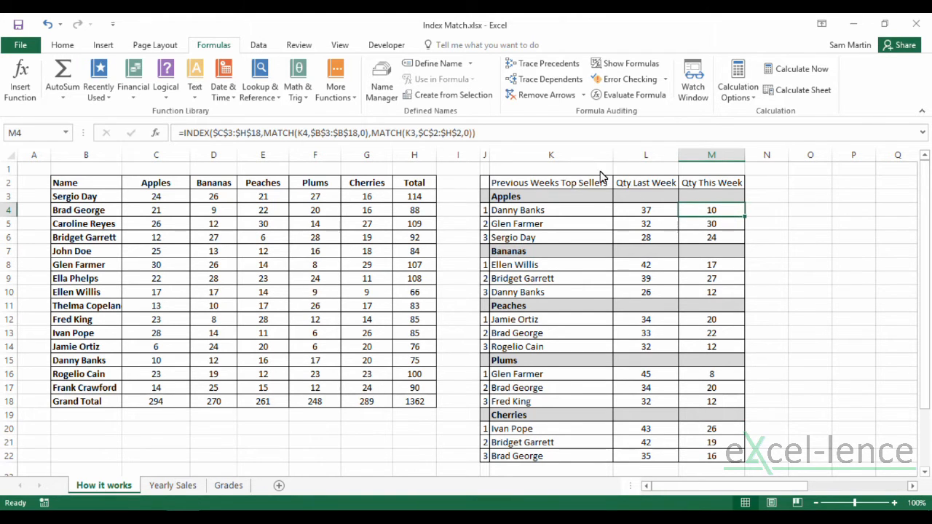
left_click(518, 134)
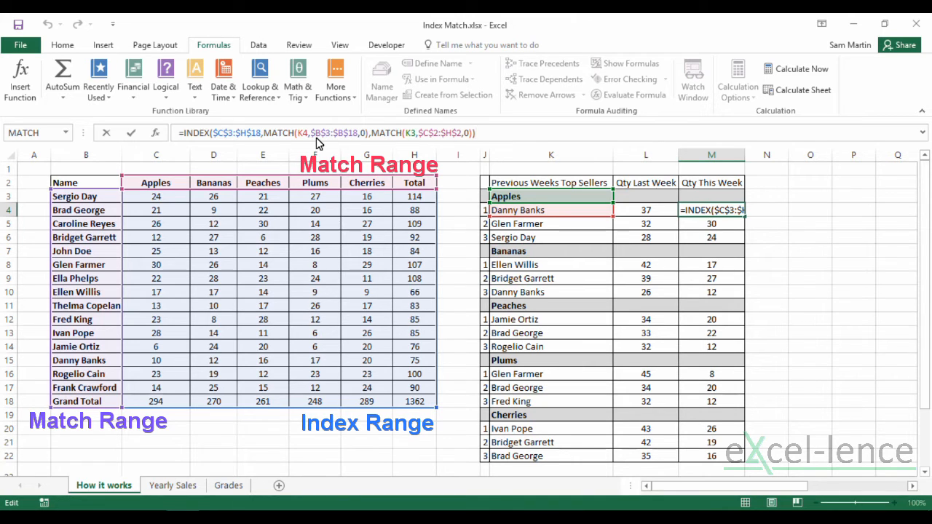
left_click_drag(309, 134, 359, 138)
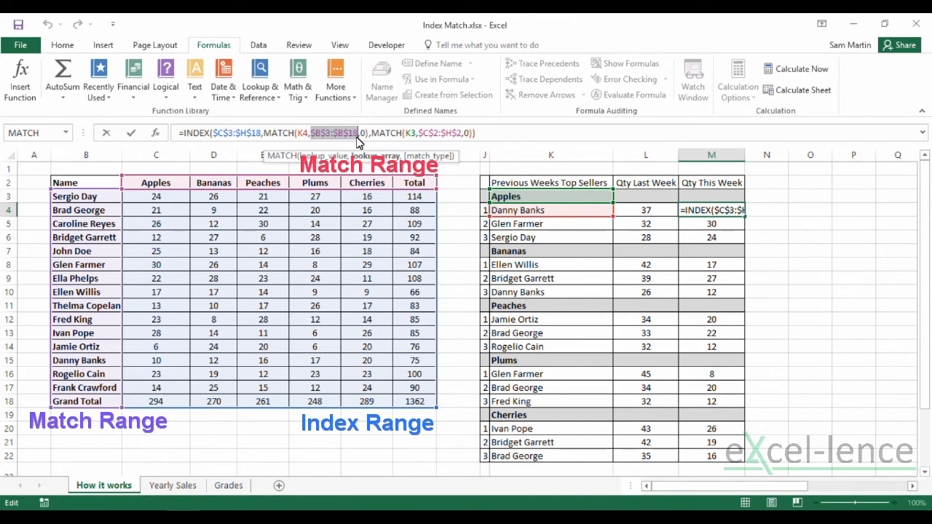
key("Delete")
left_click_drag(110, 183, 108, 403)
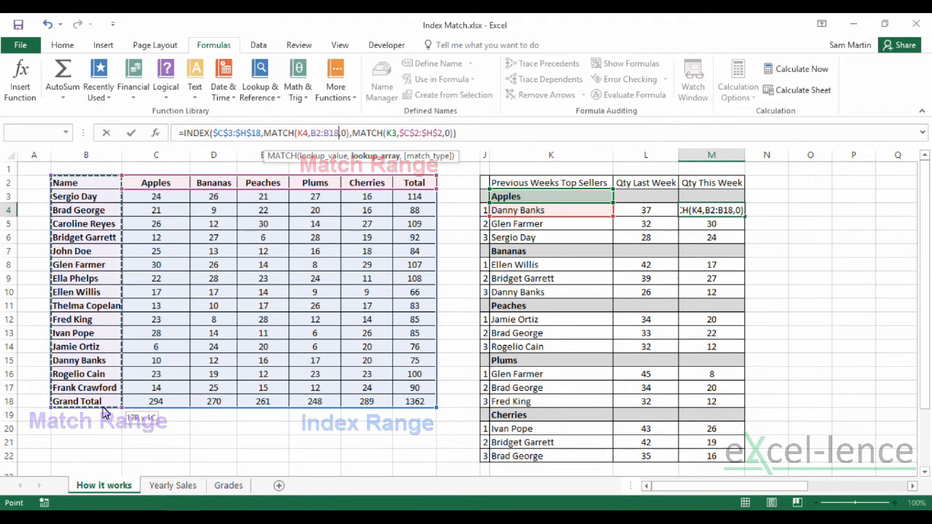
key("Return")
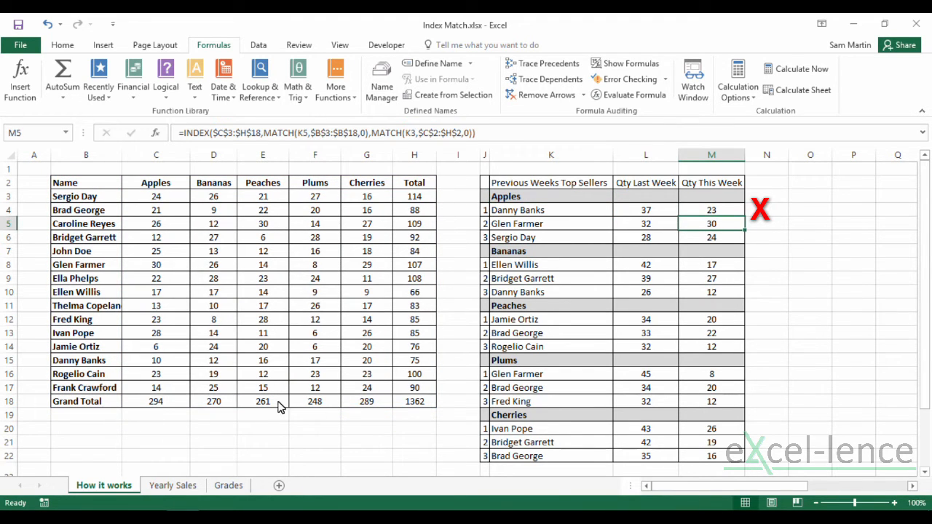
left_click(728, 212)
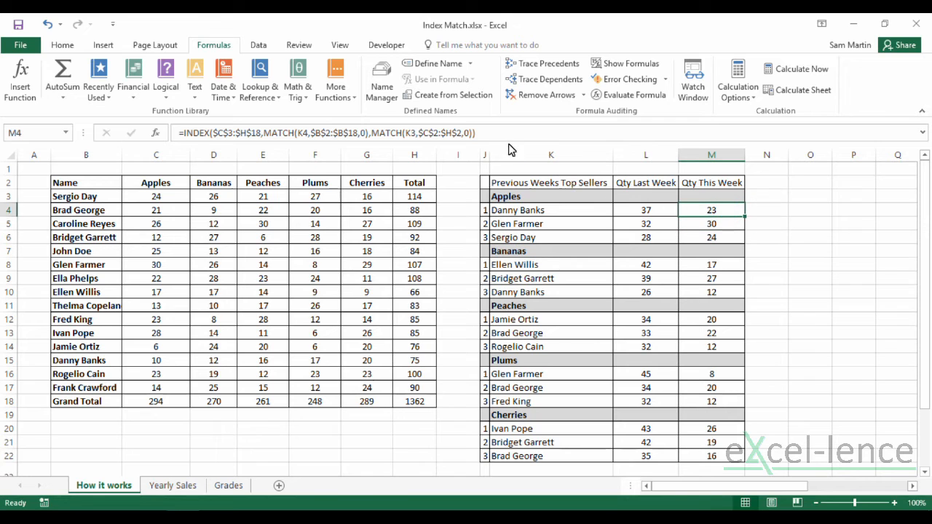
Step: Set the column MATCH range in M4 to $B$2:$H$2 and extend the INDEX array to B2:H18
left_click(487, 134)
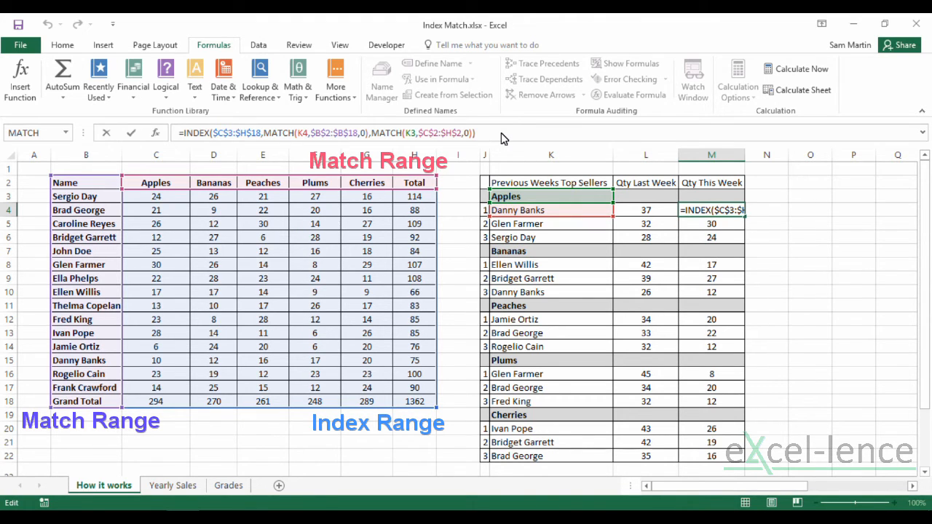
left_click_drag(418, 134, 475, 133)
key("BackSpace")
left_click_drag(83, 182, 419, 191)
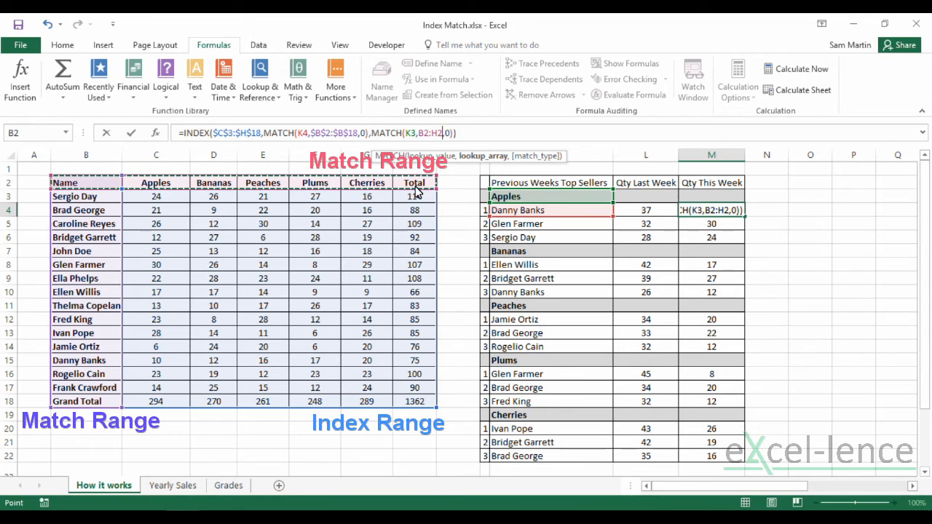
key("F4")
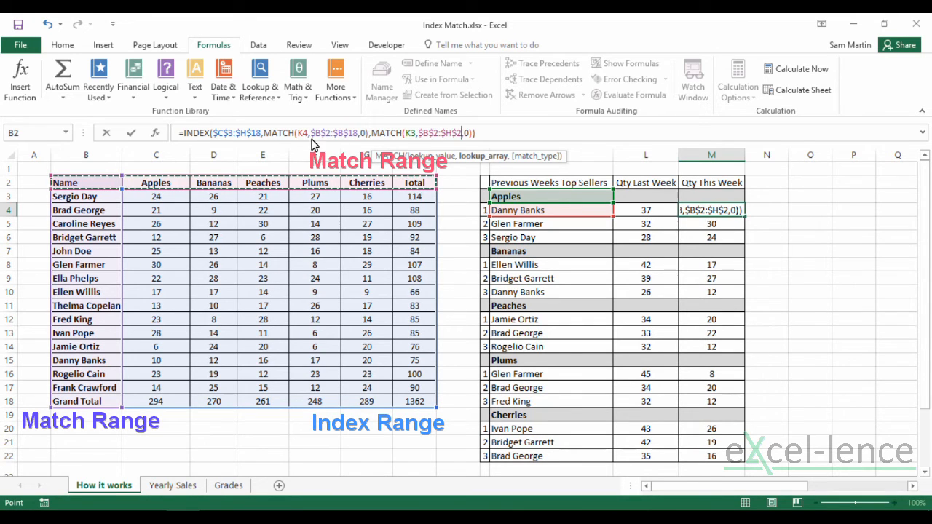
left_click_drag(213, 135, 260, 138)
left_click_drag(95, 183, 412, 405)
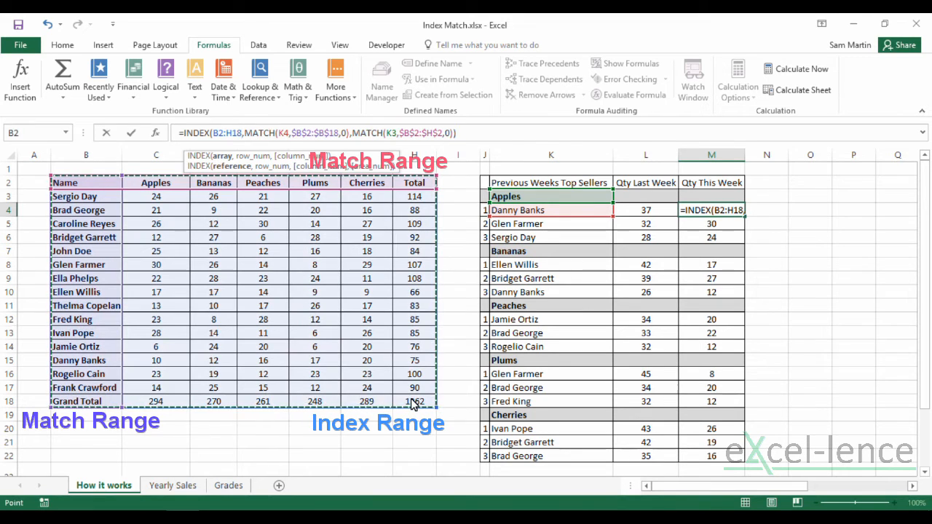
key("Return")
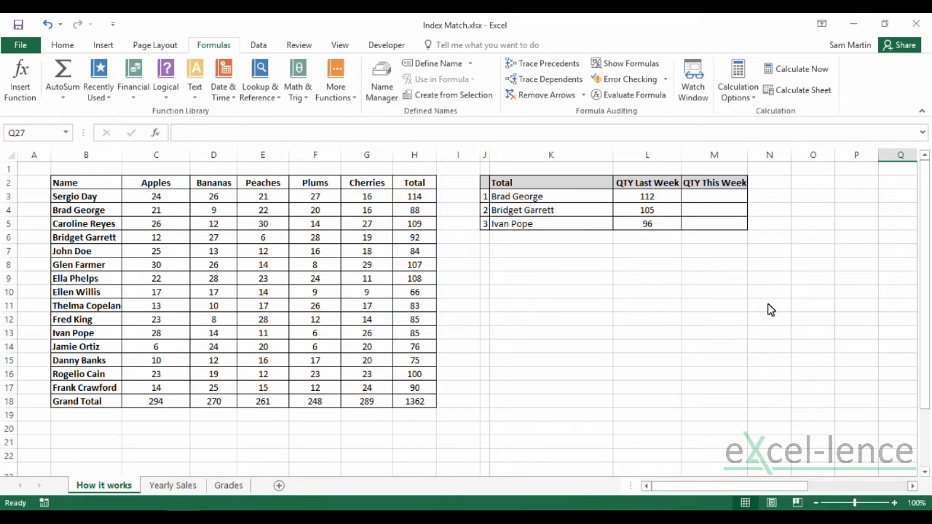
Step: Begin an INDEX formula in M3 with the absolute Total range $H$3:$H$18 and a nested MATCH for the row number
left_click(719, 201)
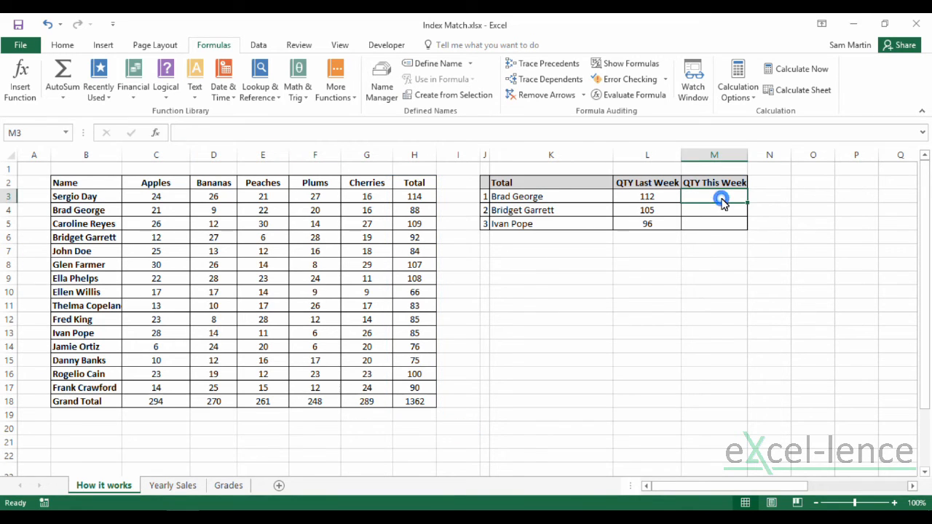
left_click(313, 137)
type("=index")
key("Tab")
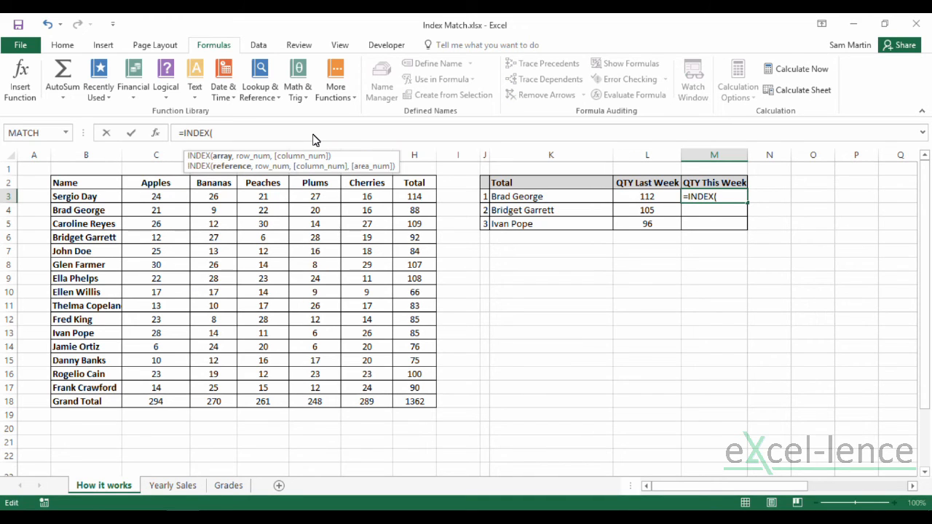
left_click_drag(412, 198, 412, 410)
key("F4")
type(",MATCH(")
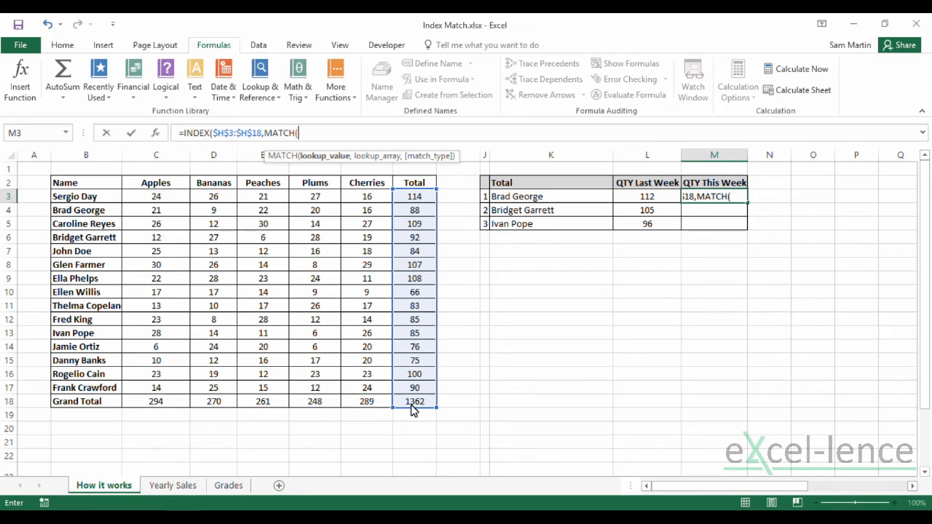
Step: Complete the nested MATCH with lookup value K3, absolute range $B$3:$B$18 and match type 0
left_click(556, 202)
type(",")
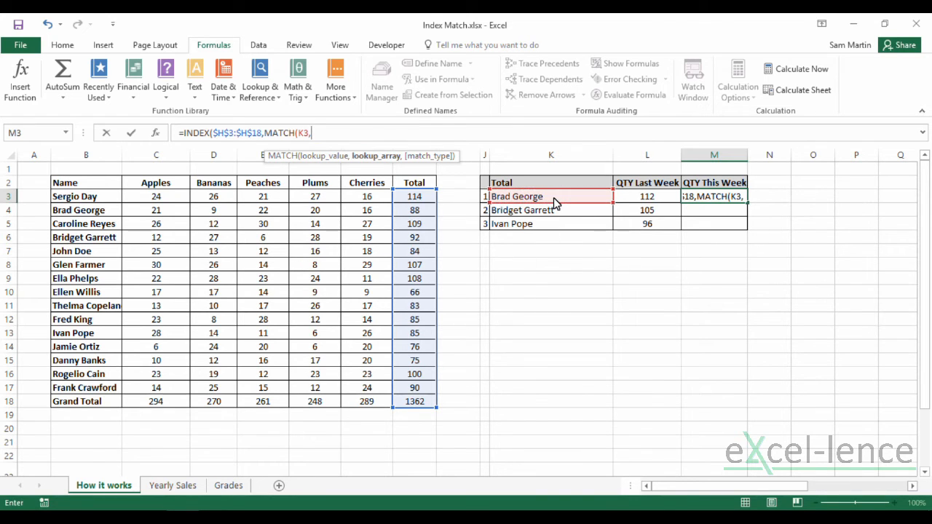
left_click_drag(120, 198, 113, 403)
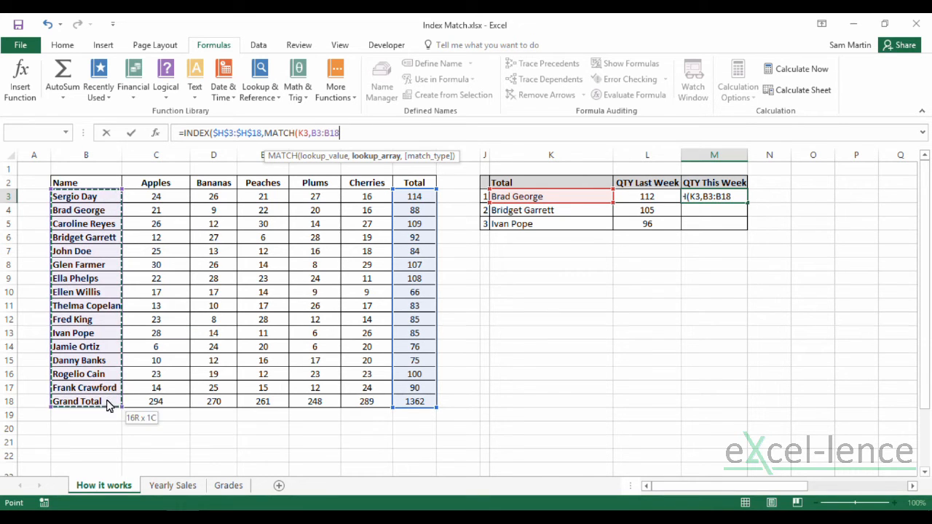
key("F4")
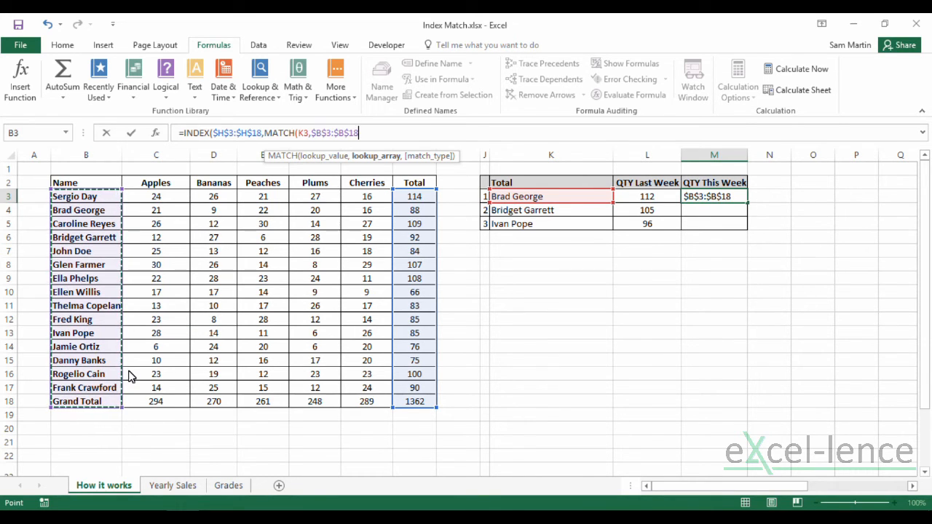
type(",")
key("Down")
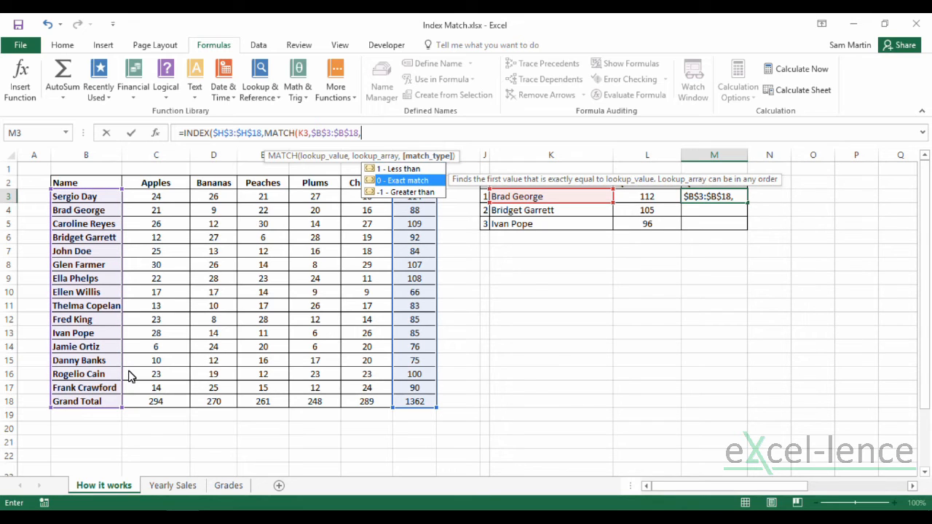
type("0")
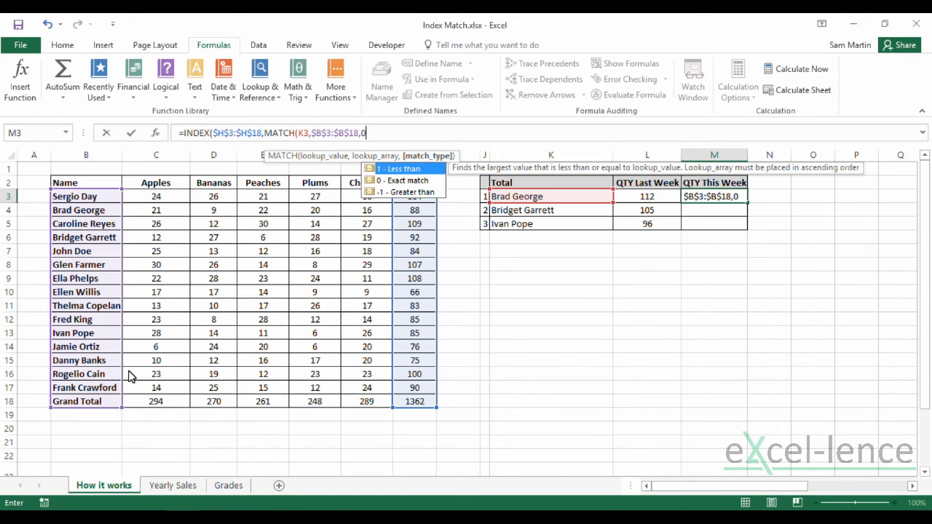
type(")")
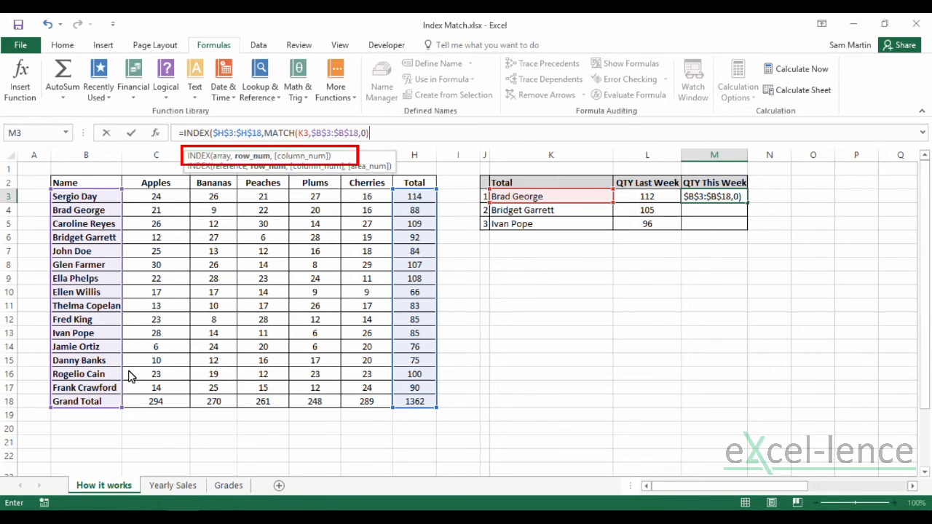
type(",")
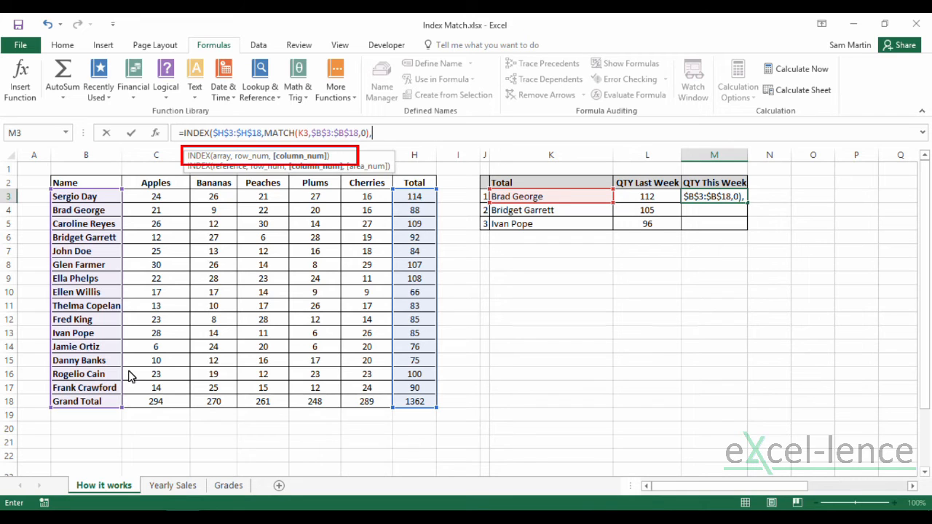
type("1")
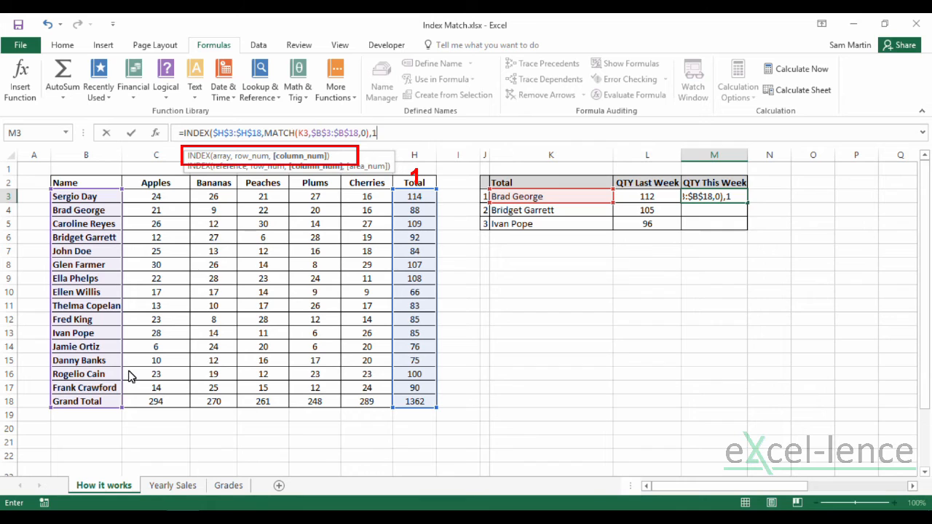
key("BackSpace")
key("BackSpace")
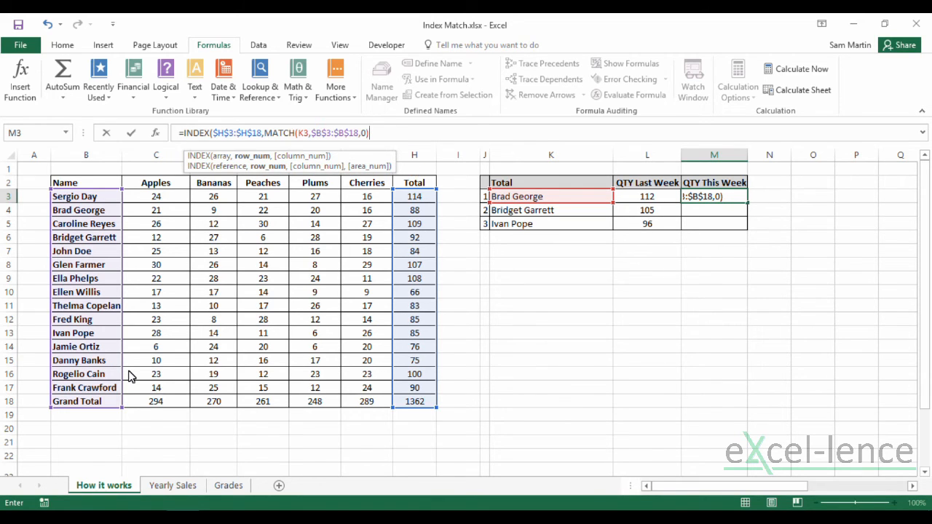
Step: Finish the M3 formula without a column number and fill it down to M5
type(")")
key("Return")
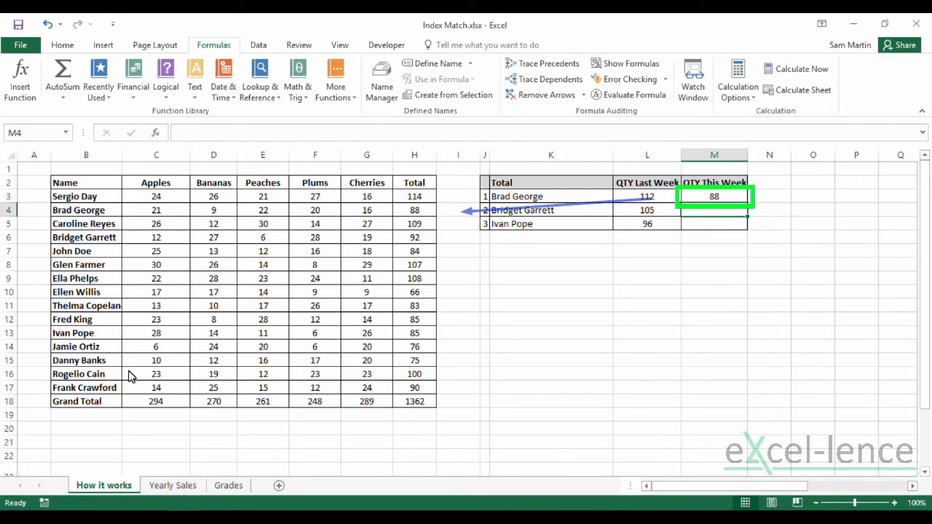
left_click(717, 198)
left_click_drag(748, 208, 756, 233)
left_click(757, 227)
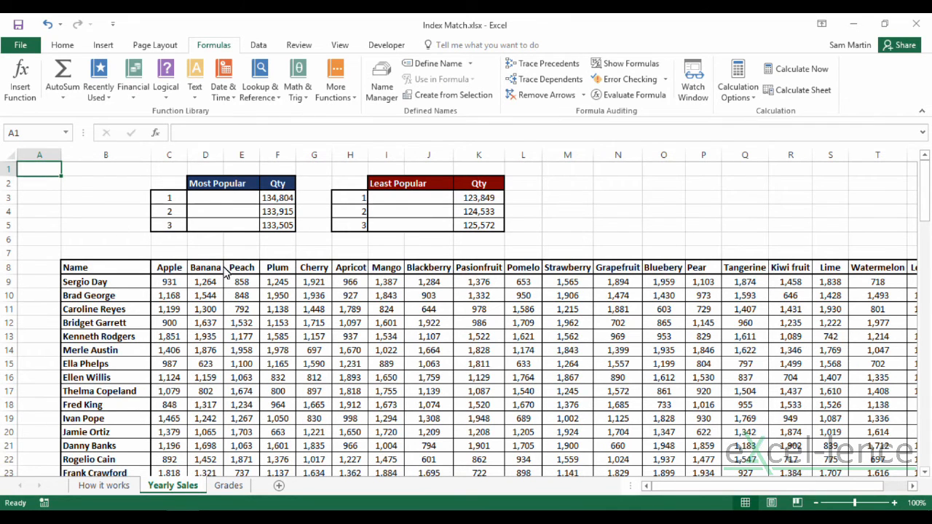
Step: Examine the Yearly Sales table, the Most Popular and Least Popular Qty formulas, and the Grand Total row they refer to
left_click_drag(683, 485, 612, 490)
scroll(513, 342, "down", 19)
scroll(502, 352, "down", 8)
scroll(320, 328, "up", 20)
left_click(275, 203)
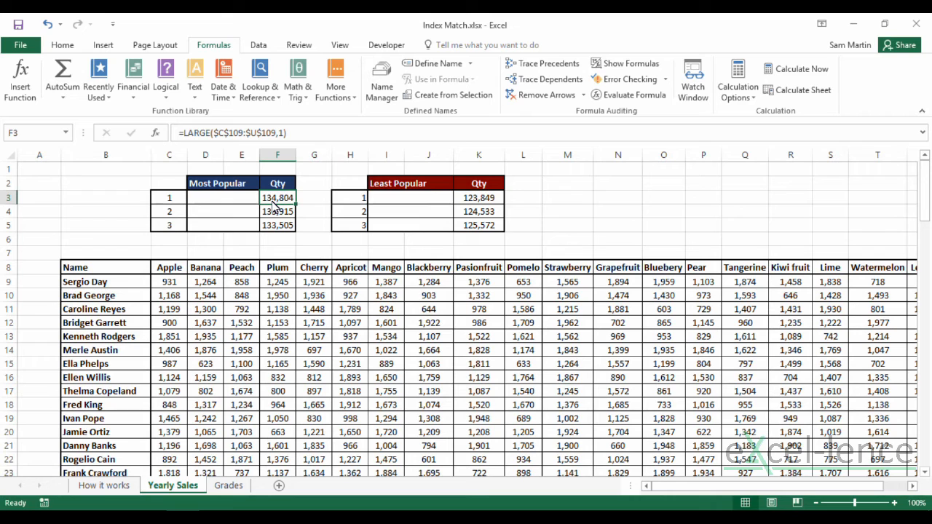
left_click(495, 202)
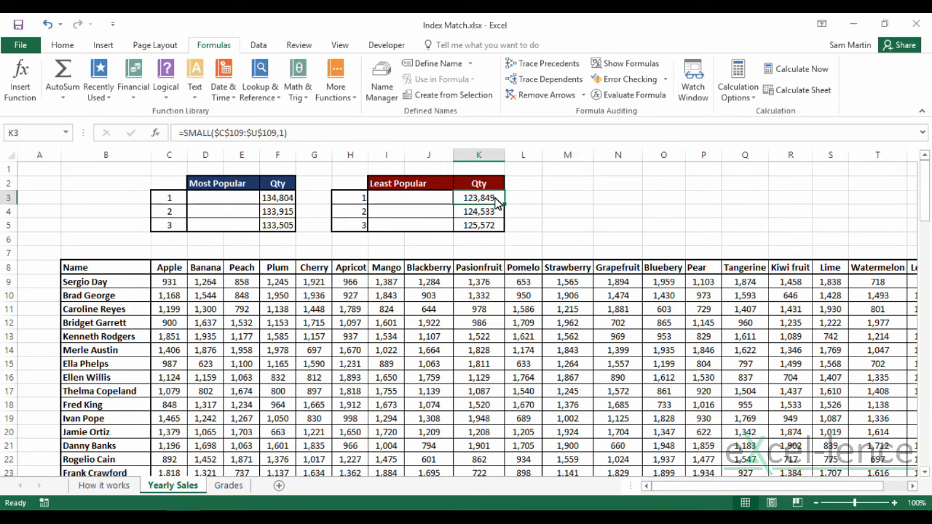
left_click(286, 201)
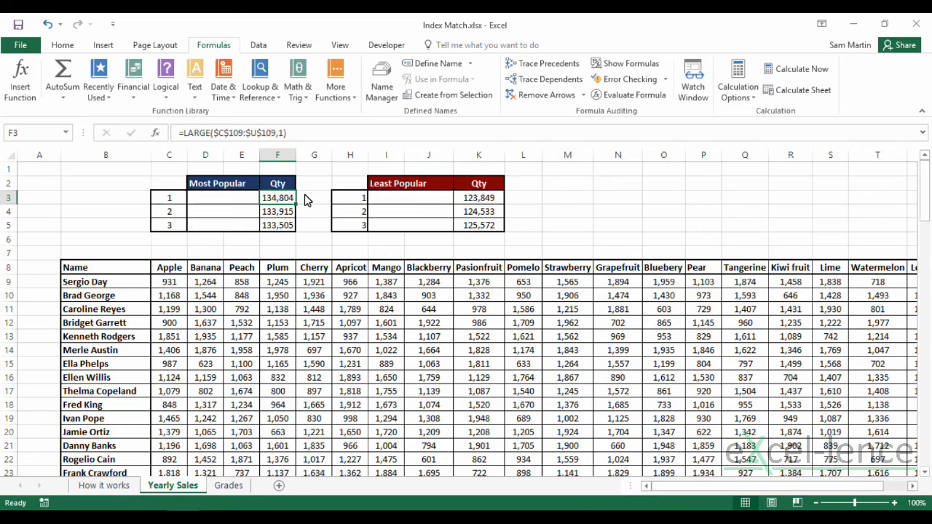
scroll(305, 201, "down", 17)
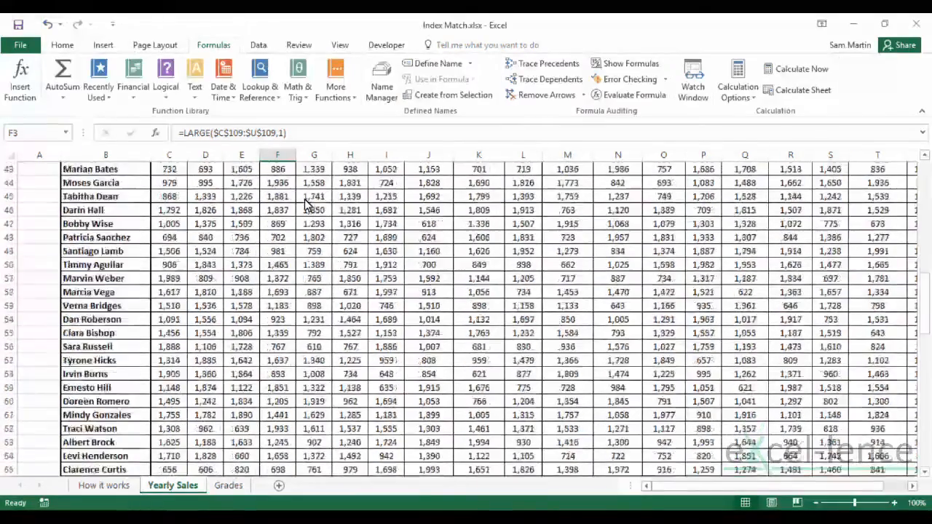
scroll(306, 209, "down", 13)
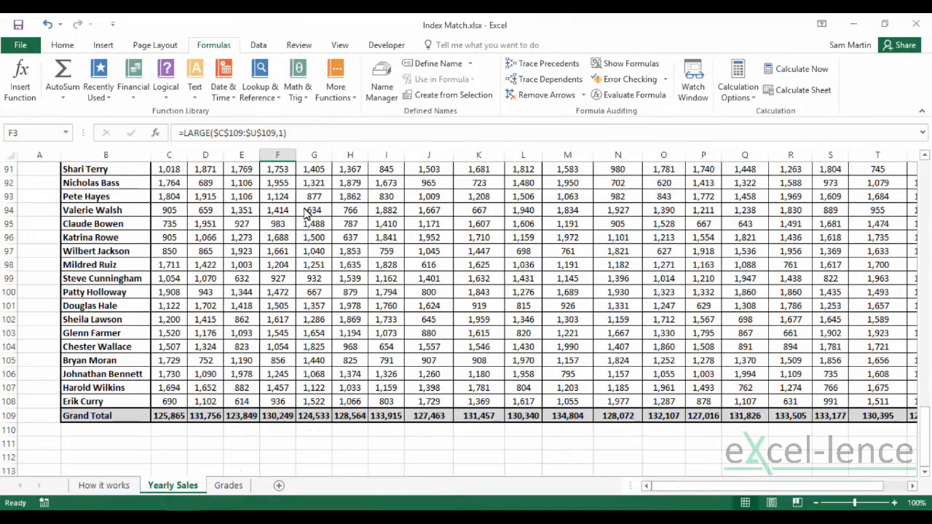
Step: Begin an INDEX formula in D3 with the absolute fruit header range $C$8:$U$8 and row number 1
scroll(305, 211, "up", 20)
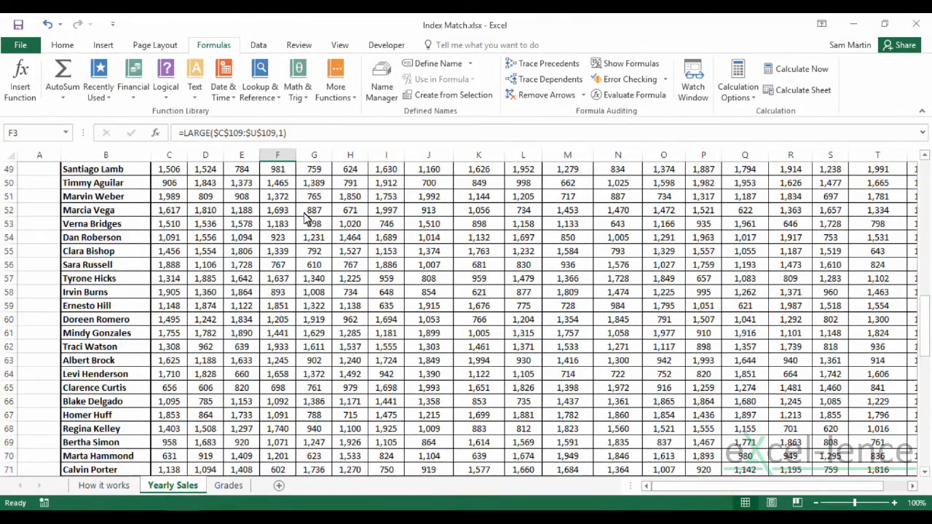
scroll(305, 218, "up", 10)
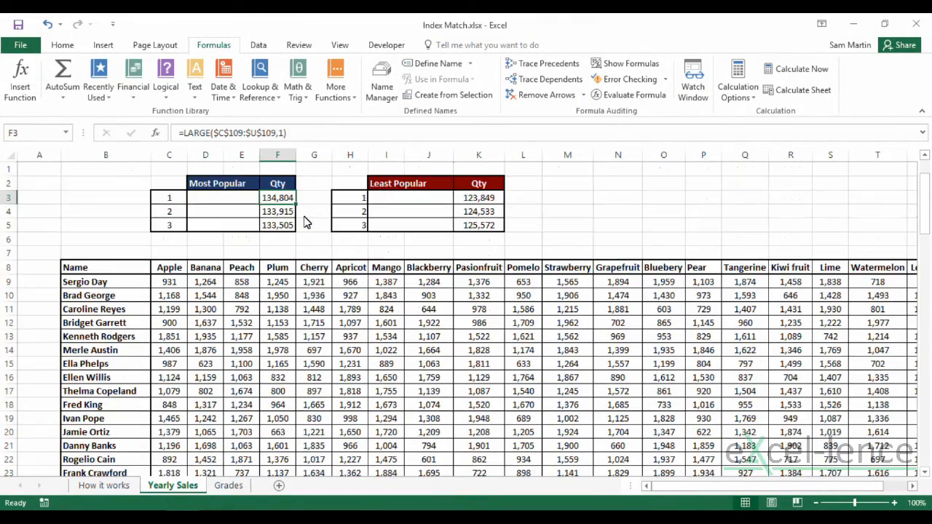
left_click(244, 199)
left_click(210, 131)
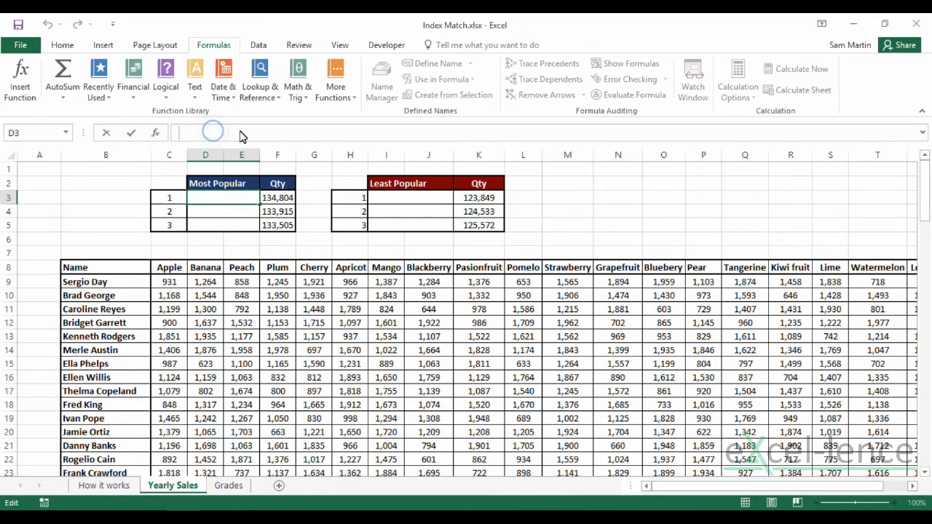
type("=index")
key("Tab")
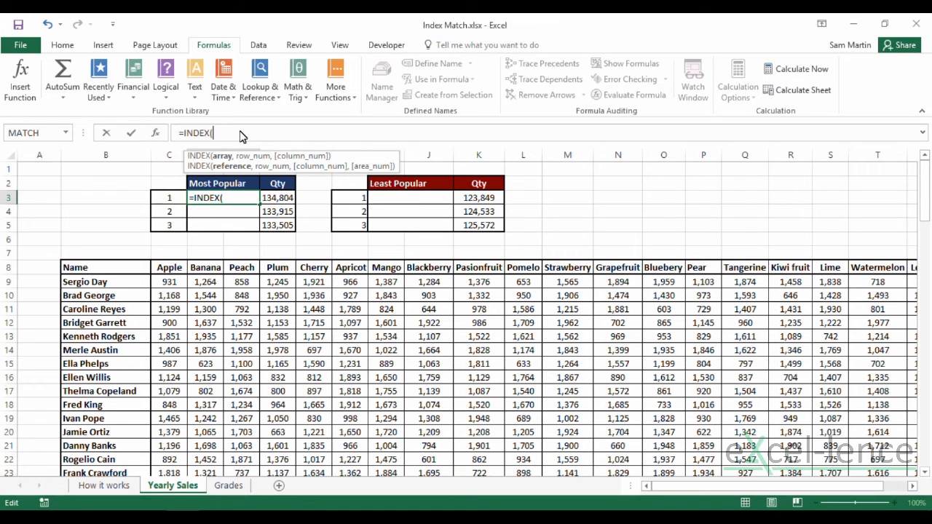
left_click_drag(169, 268, 920, 272)
key("F4")
left_click_drag(773, 484, 691, 488)
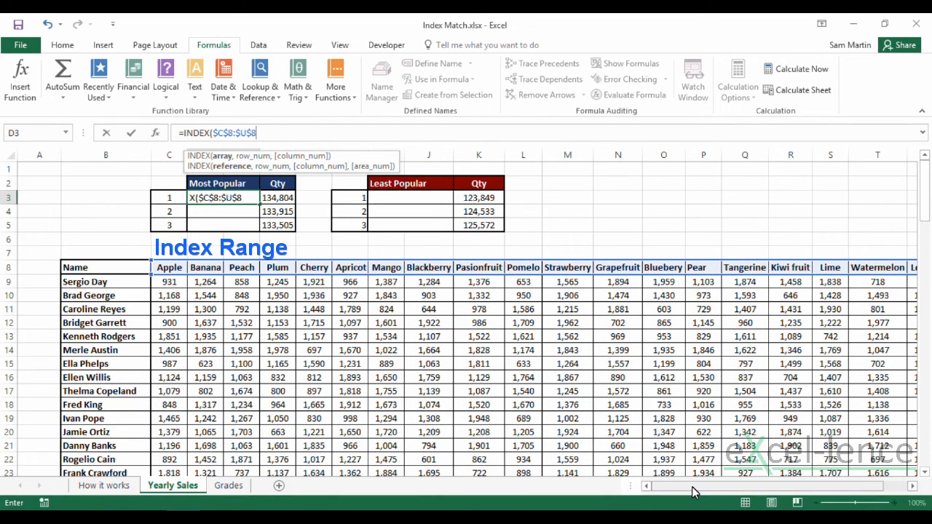
type(",")
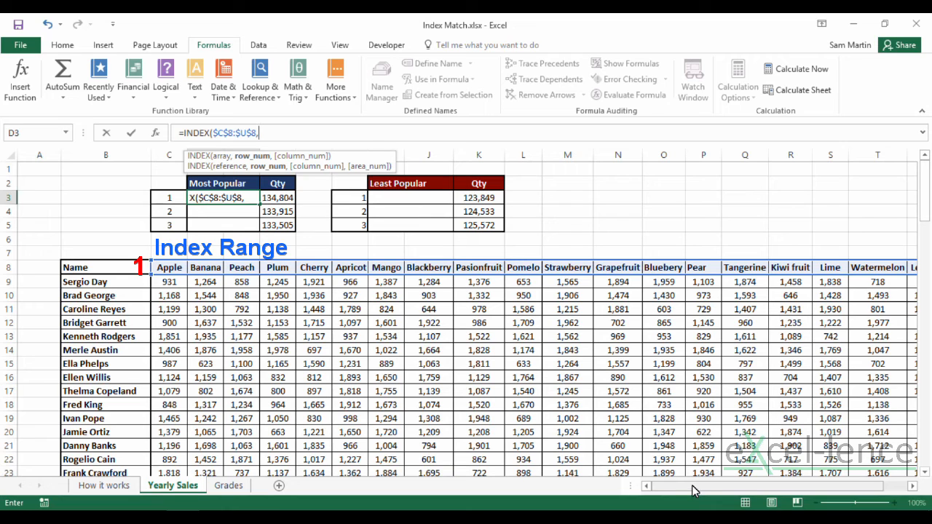
type("1,")
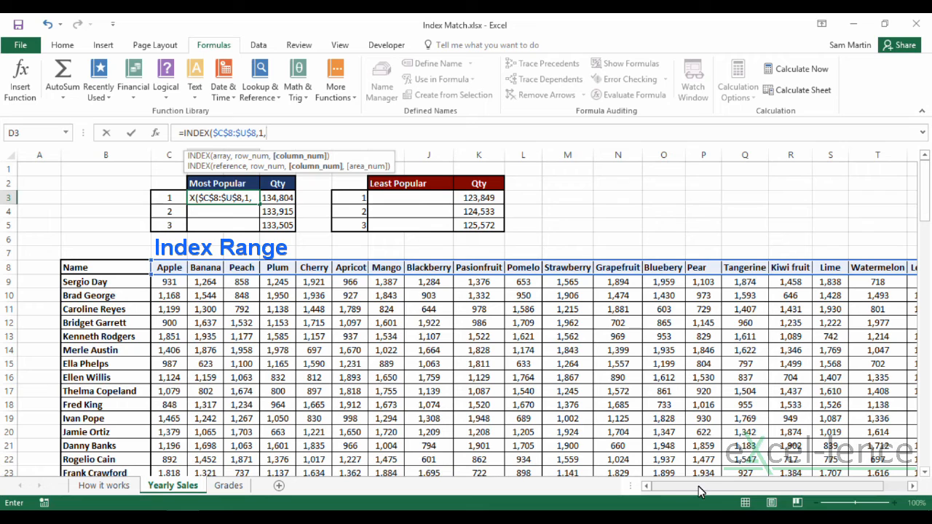
Step: Nest a MATCH for the column number with lookup value F3 and the absolute Grand Total range $C$109:$U$109
type("match")
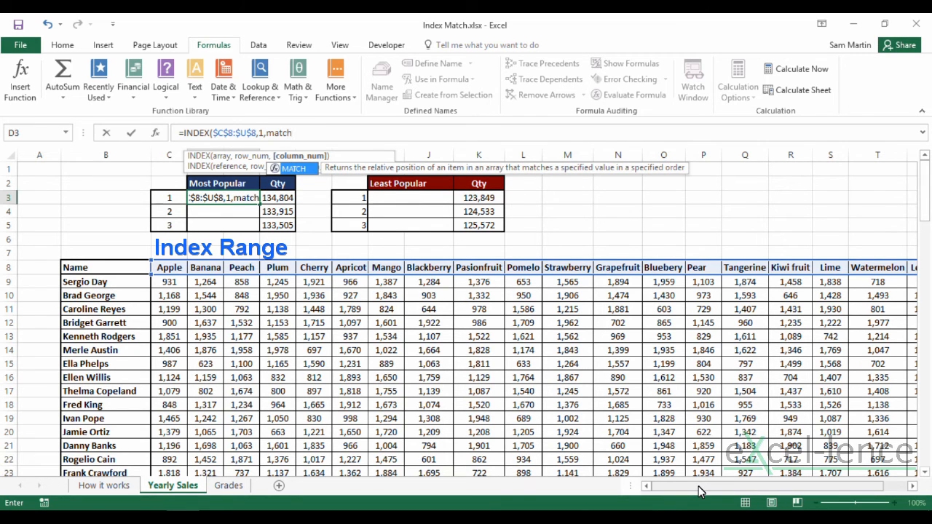
key("Tab")
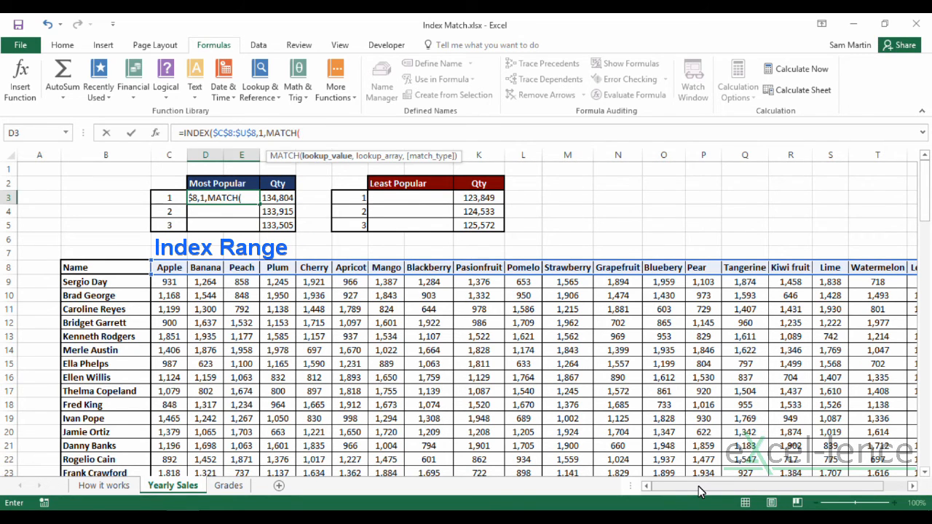
left_click(276, 201)
type(",")
scroll(277, 211, "down", 20)
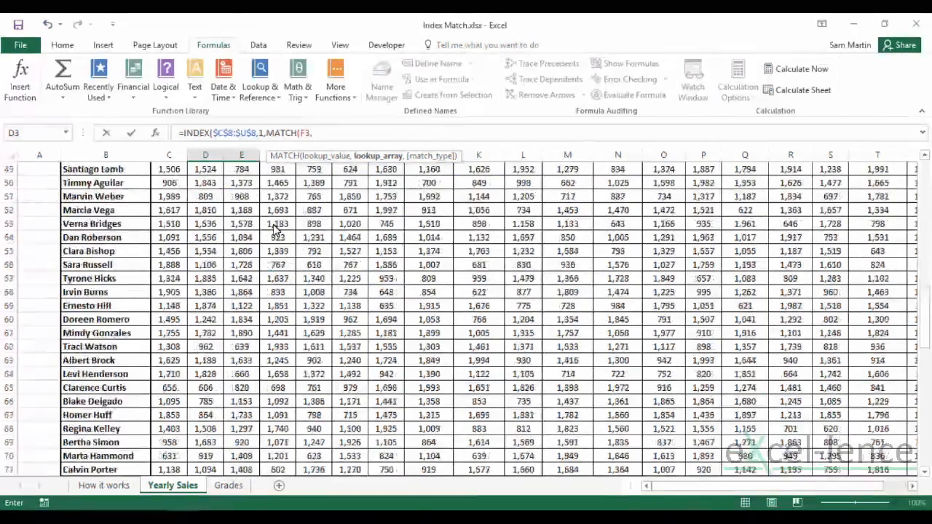
left_click(166, 334)
left_click_drag(207, 333, 808, 340)
key("F4")
Step: Complete the D3 formula with match type 0 for the nested MATCH
scroll(810, 342, "up", 20)
type(",")
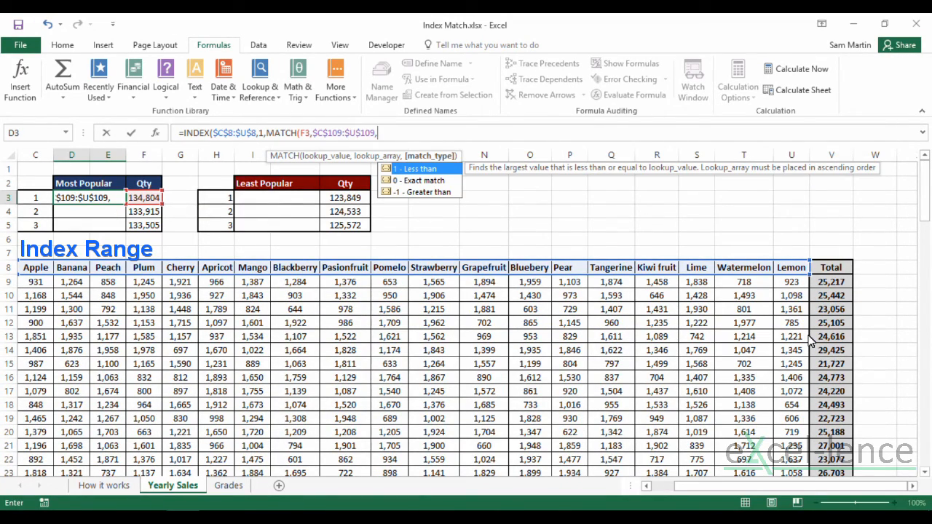
key("Down")
type("0")
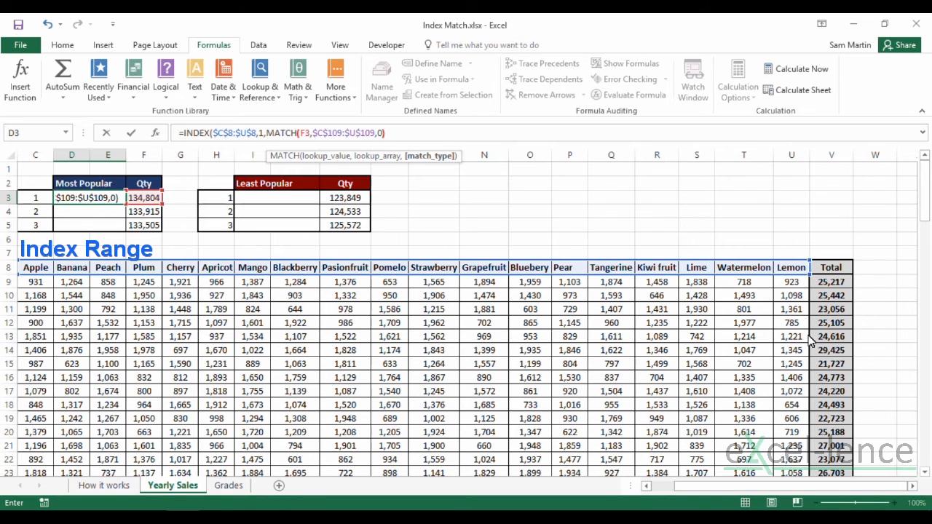
type("))")
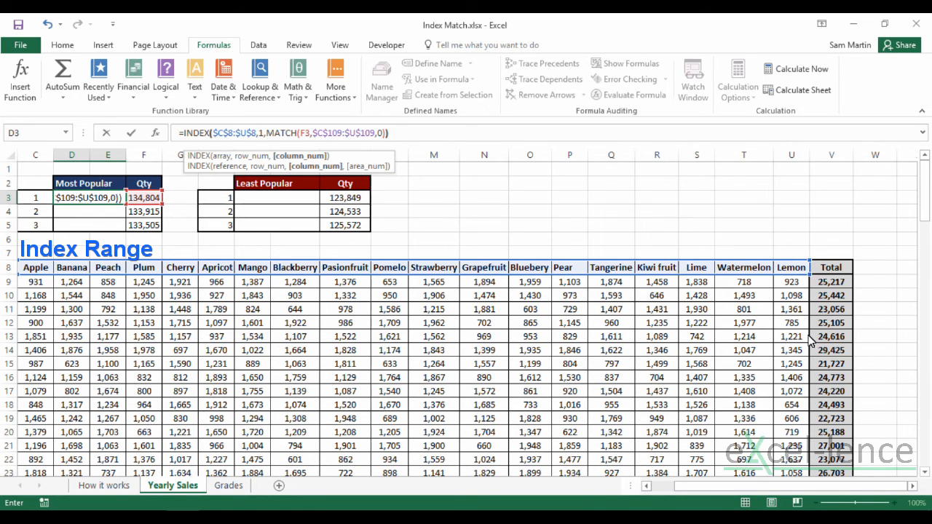
key("Return")
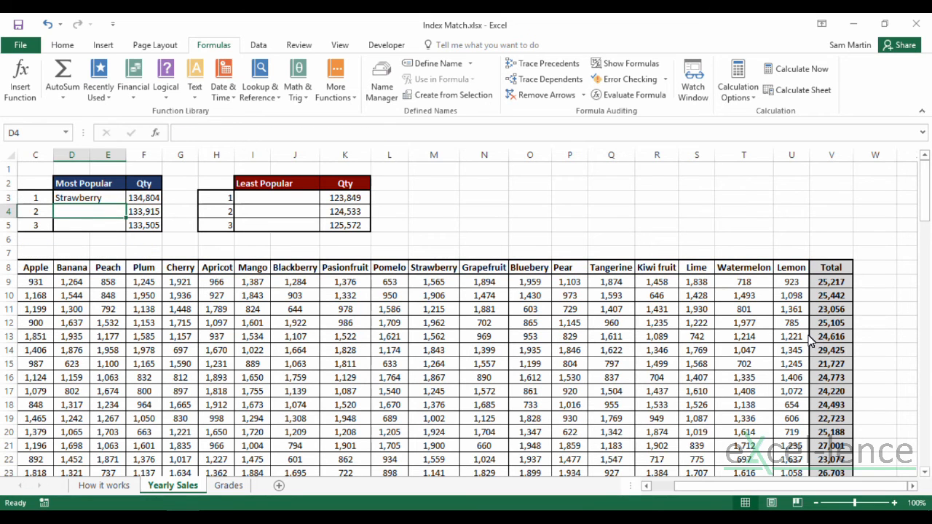
Step: Copy the D3 formula into the remaining Most Popular cells D4:D5 and the Least Popular cells I3:I5
left_click_drag(708, 487, 689, 487)
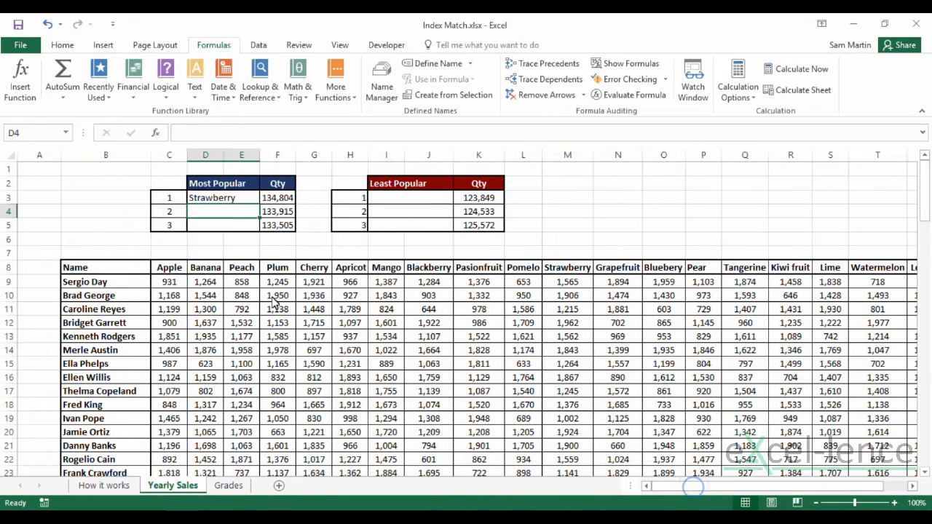
left_click(226, 198)
key("ctrl+c")
left_click_drag(224, 216, 239, 221)
left_click_drag(388, 201, 392, 230)
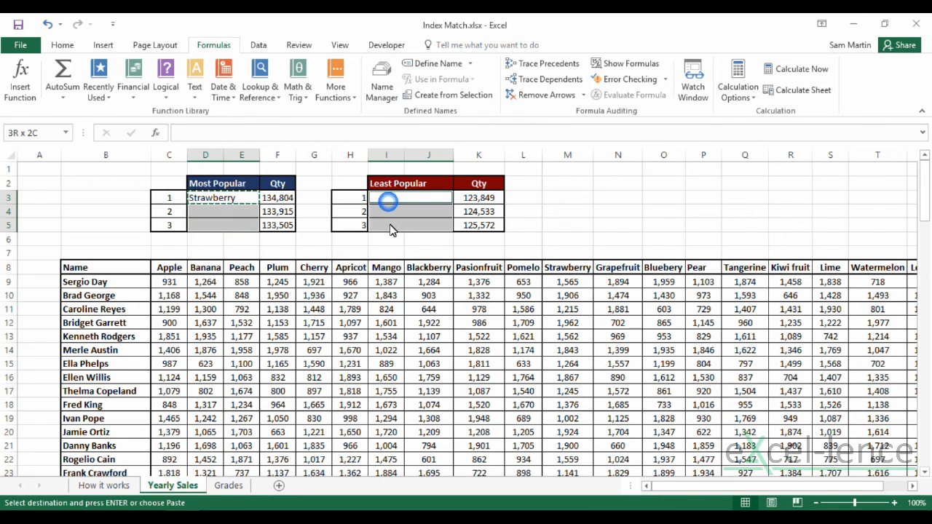
right_click(385, 211)
left_click(466, 260)
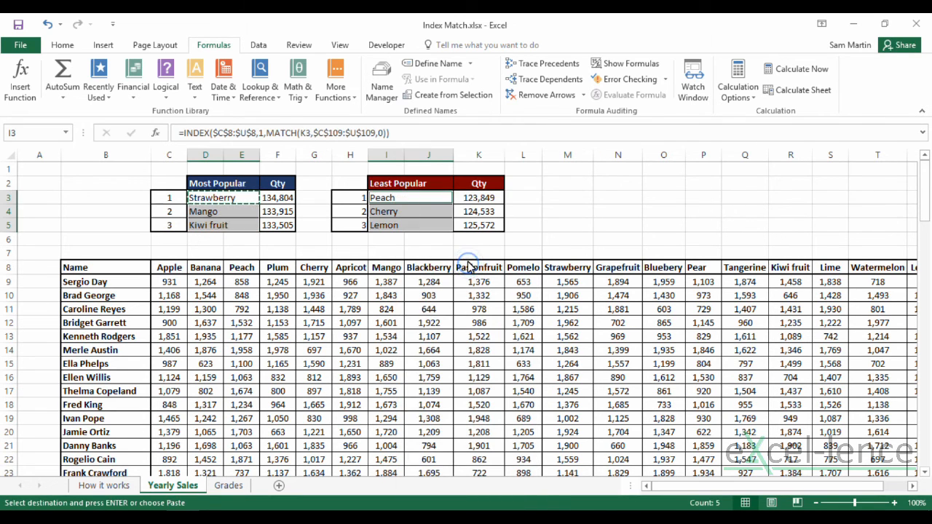
key("Escape")
left_click(563, 201)
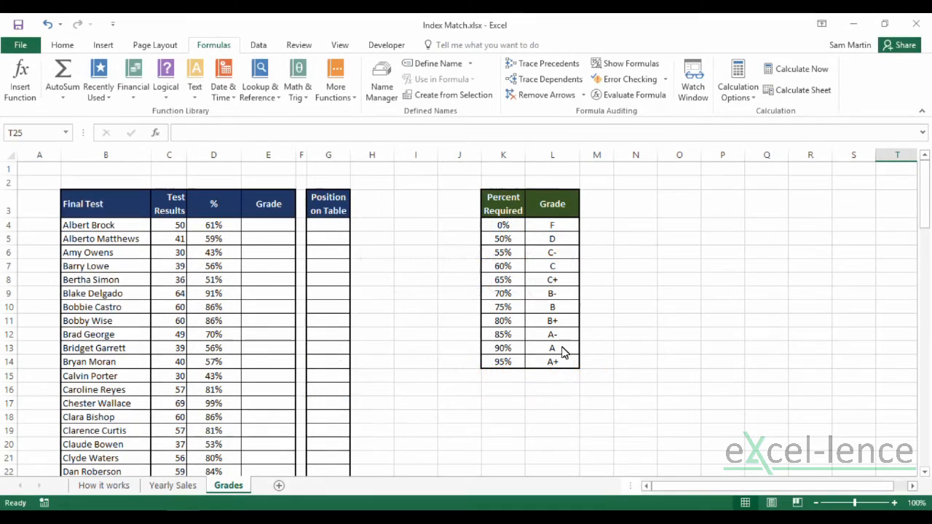
Step: Try an exact lookup in G4 of the Grades sheet with the formula =MATCH(D4,$K$4:$K$14,0)
left_click(330, 227)
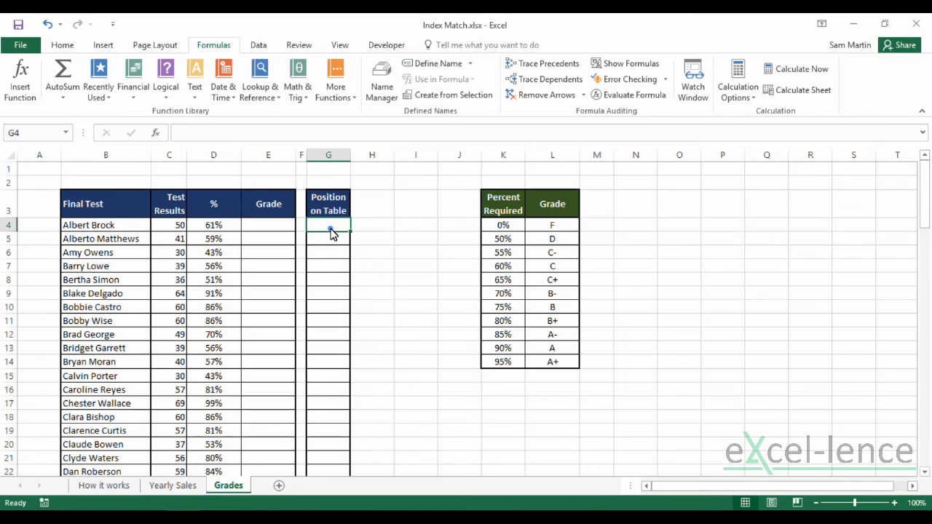
left_click(302, 138)
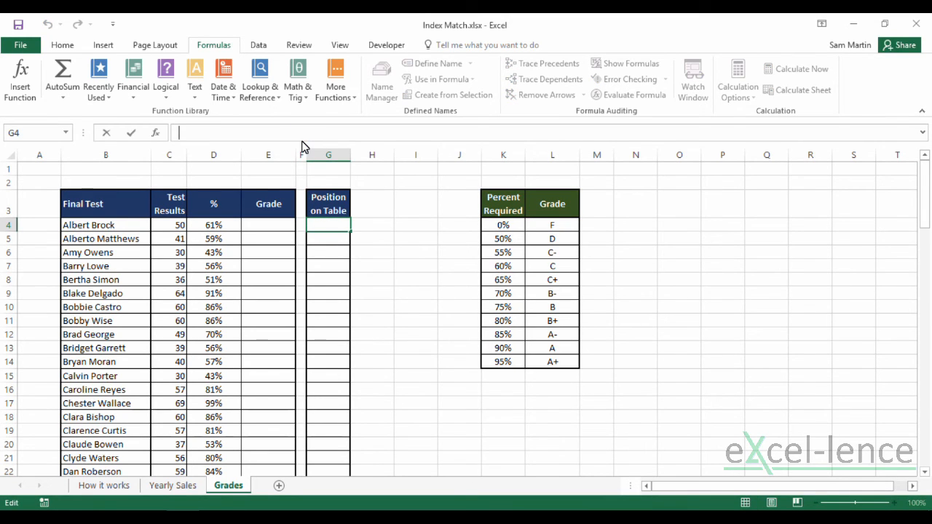
type("=match(")
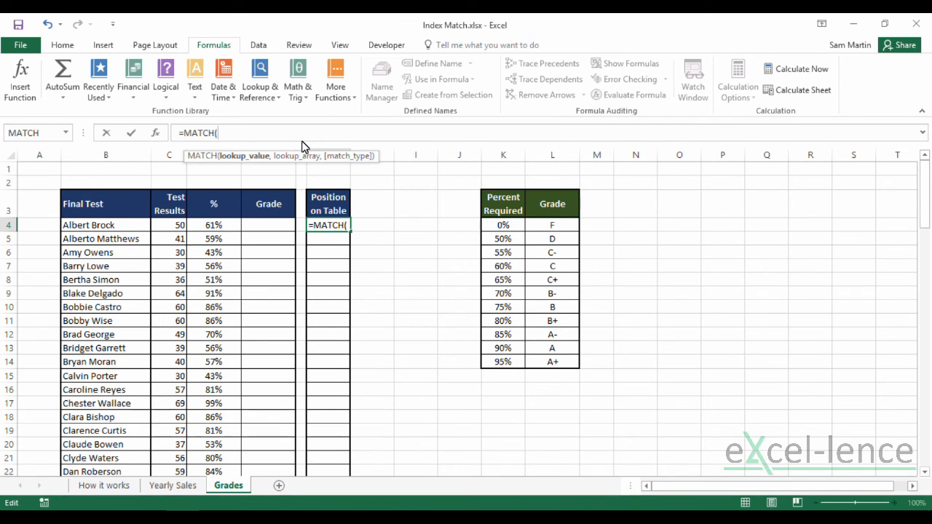
left_click(227, 230)
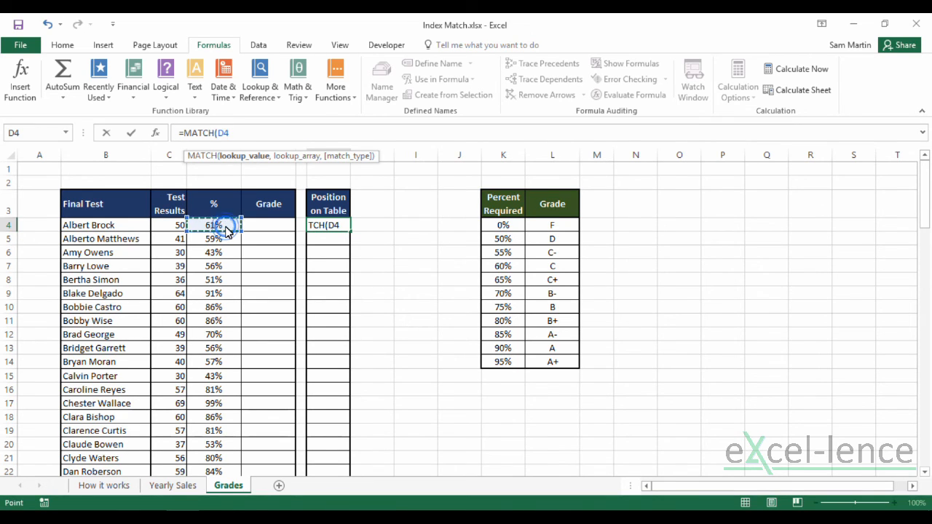
type(",")
left_click_drag(488, 227, 487, 370)
key("F4")
type(",0")
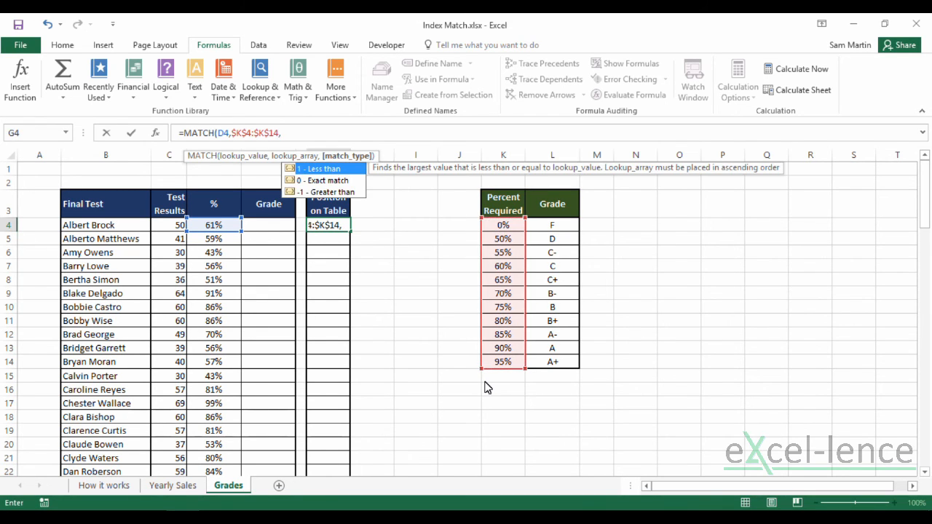
key("Down")
type("0)")
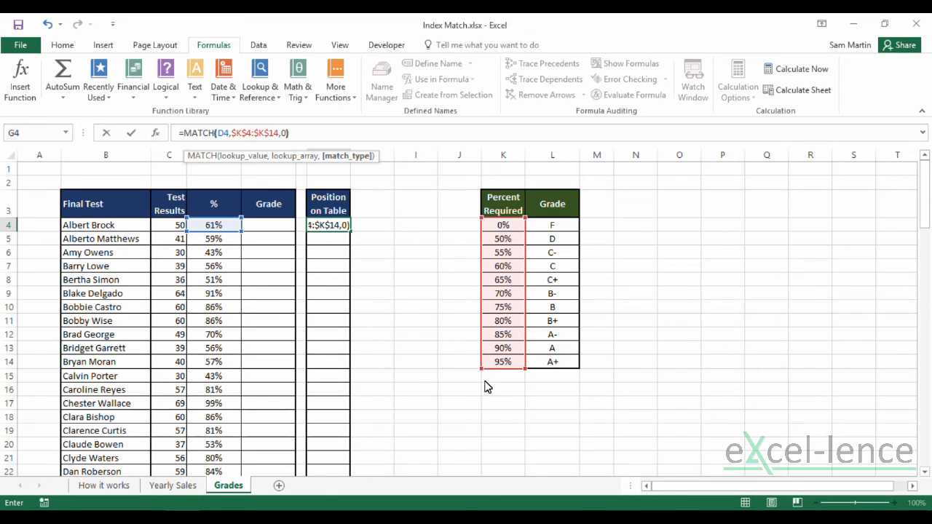
key("Return")
Step: Fill the exact-match formula from G4 down to G17, and clear the filled cells
left_click(331, 226)
left_click_drag(350, 231, 350, 417)
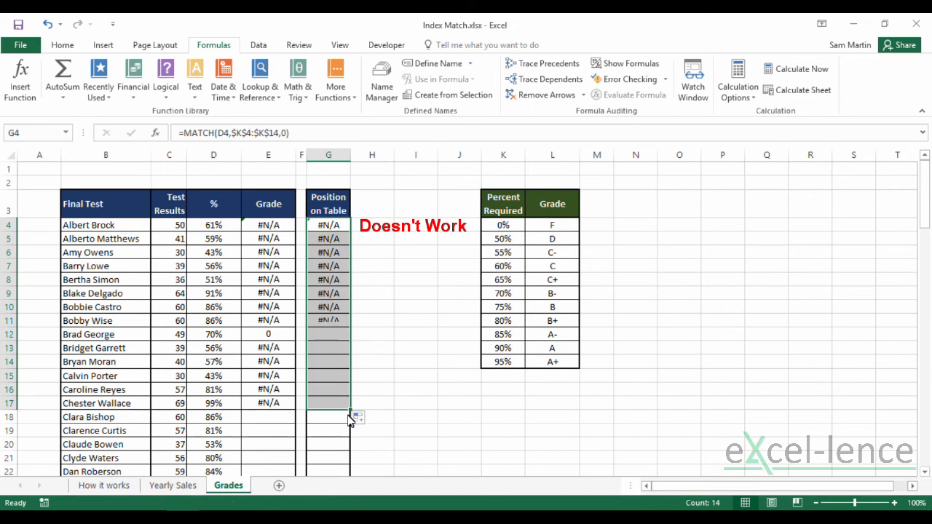
key("Delete")
Step: Enter a less-than lookup in G4 with the formula =MATCH(D4,$K$4:$K$14,1)
left_click(335, 229)
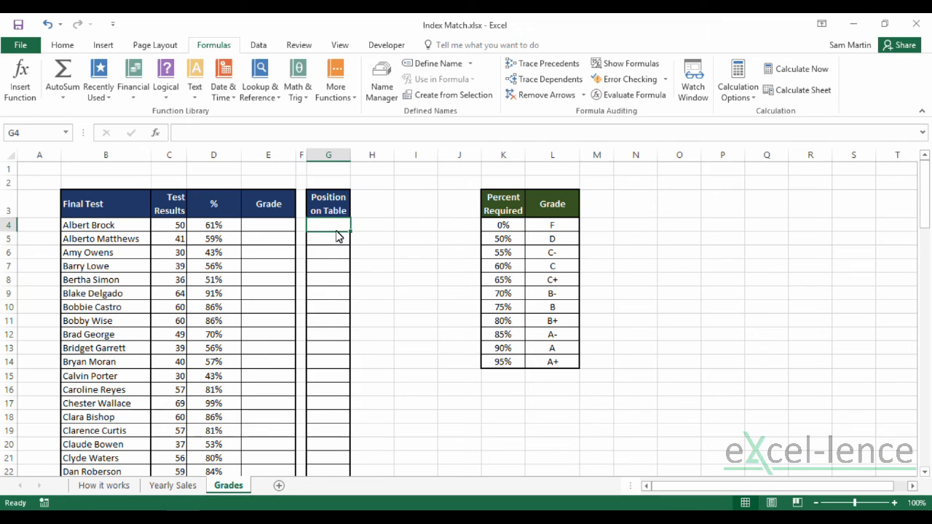
type("=match")
key("Tab")
left_click(232, 227)
type(",")
left_click_drag(502, 229, 520, 374)
key("F4")
type(",")
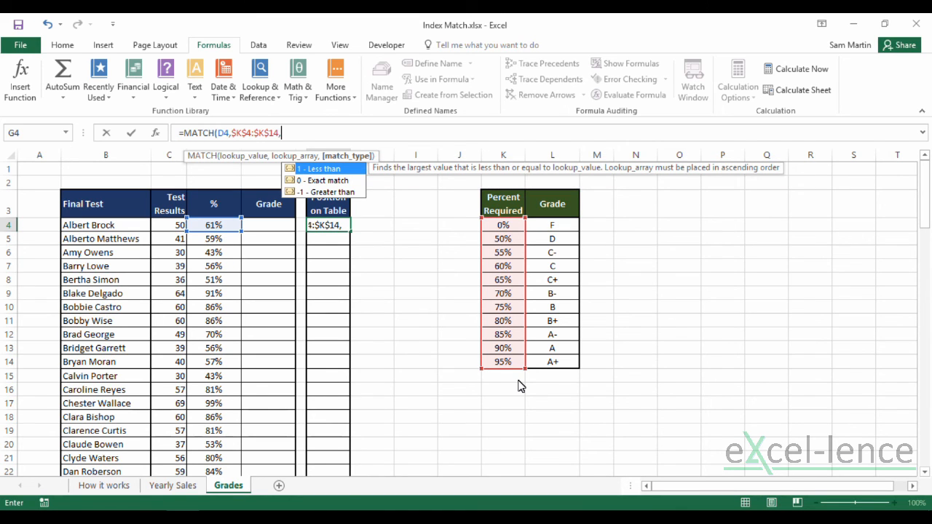
type("1)")
key("Return")
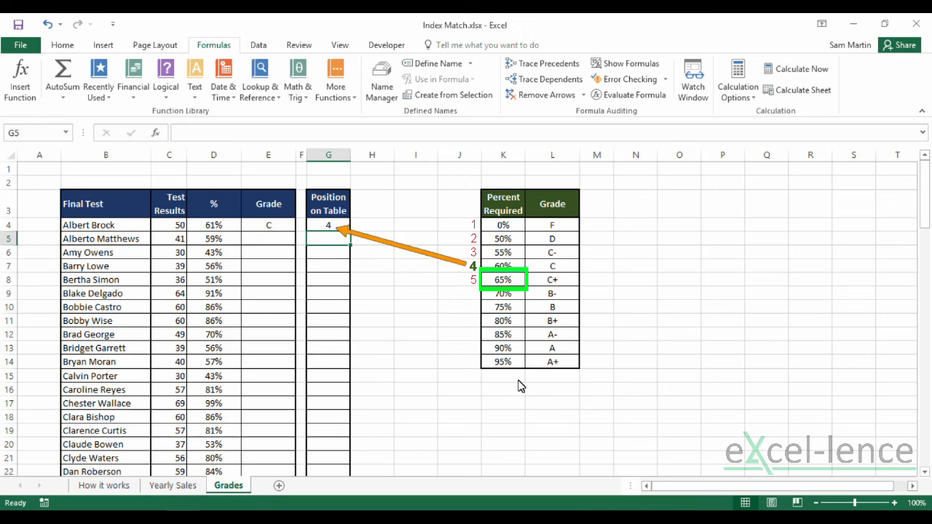
Step: Fill the less-than MATCH formula from G4 down to G20, and clear the filled cells
left_click(337, 226)
left_click_drag(349, 231, 347, 452)
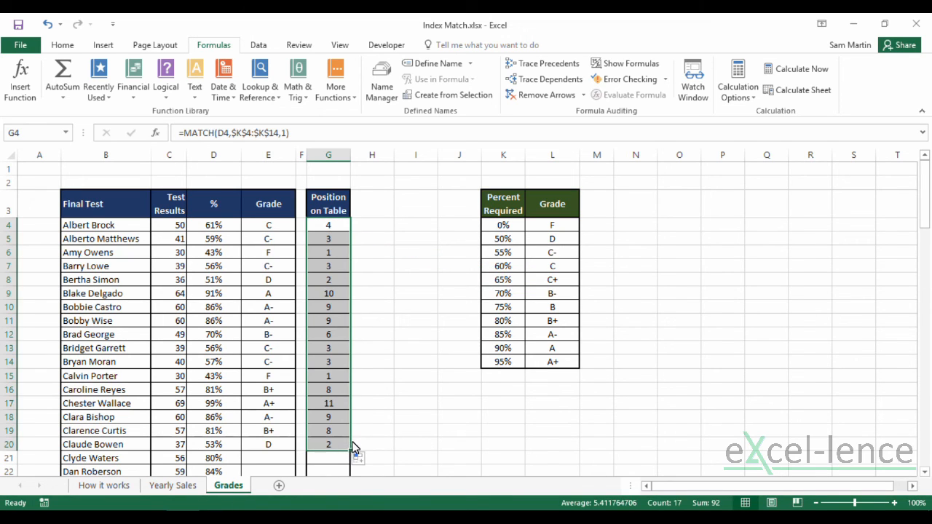
key("Delete")
Step: Begin a MATCH formula in G4 with lookup value D4 and the absolute descending percent range $N$4:$N$14
left_click(337, 226)
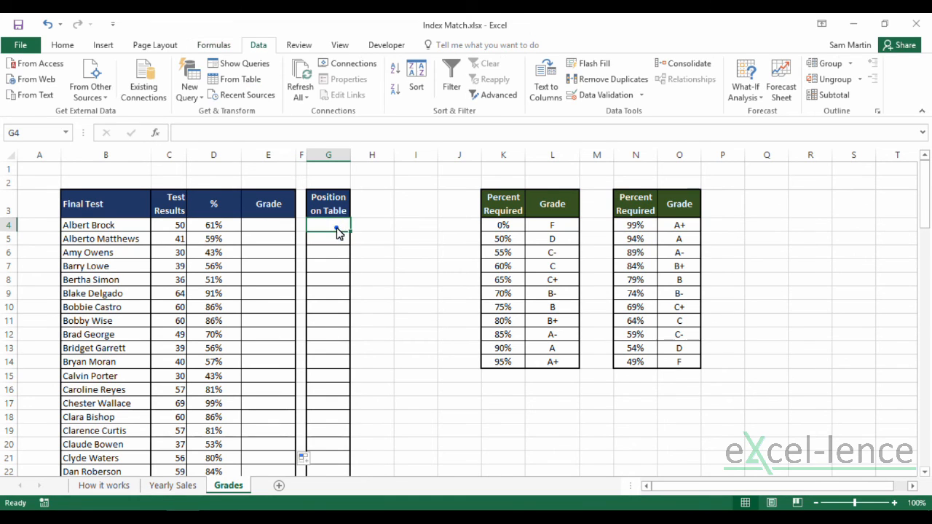
type("=ma")
key("Tab")
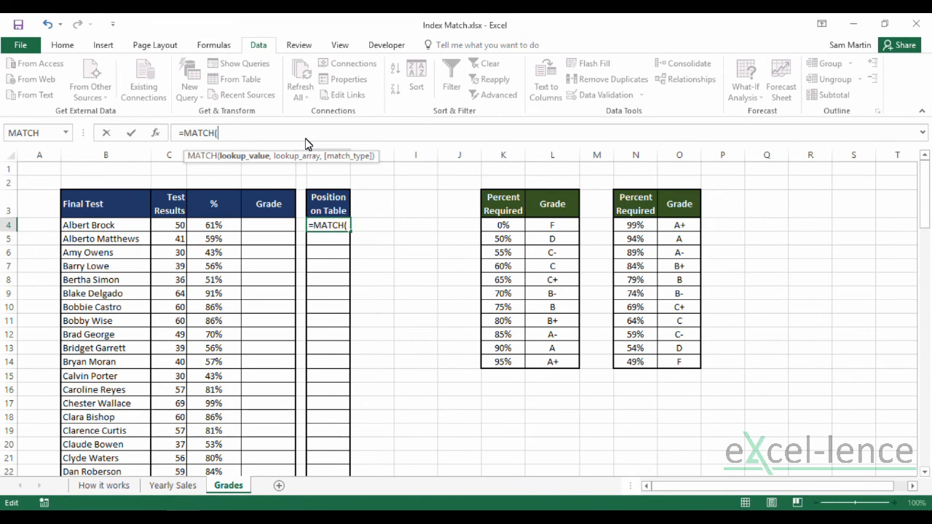
left_click(228, 228)
type(",")
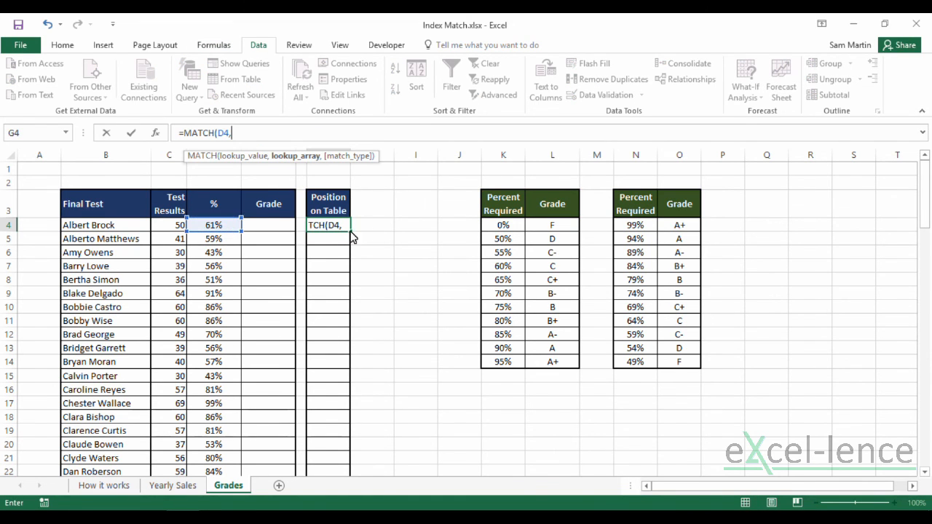
left_click_drag(630, 225, 648, 369)
key("F4")
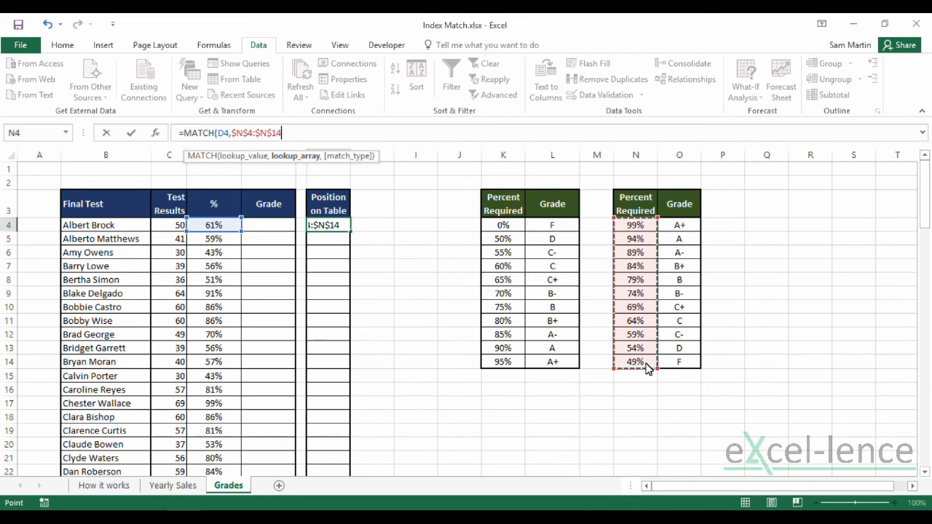
Step: Complete the G4 formula with match type -1 and fill it down to G17
type(",")
key("Down")
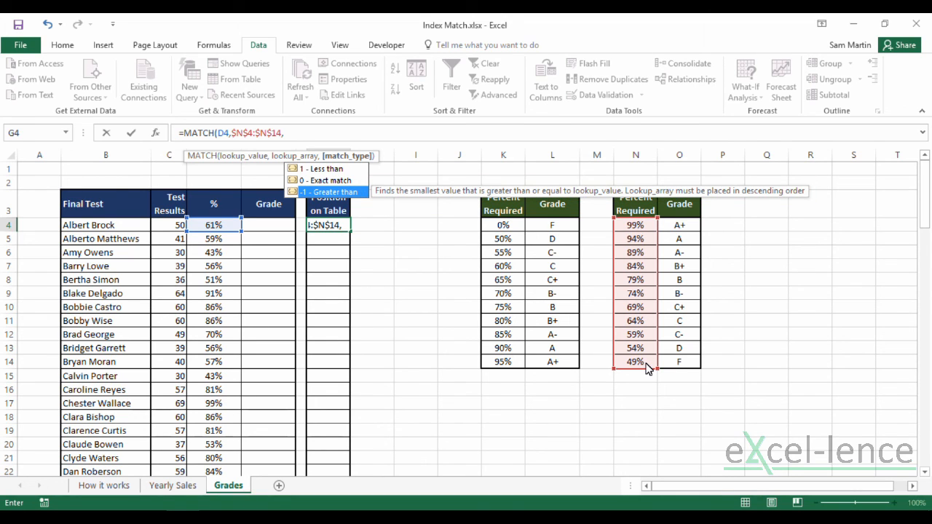
type("-1)")
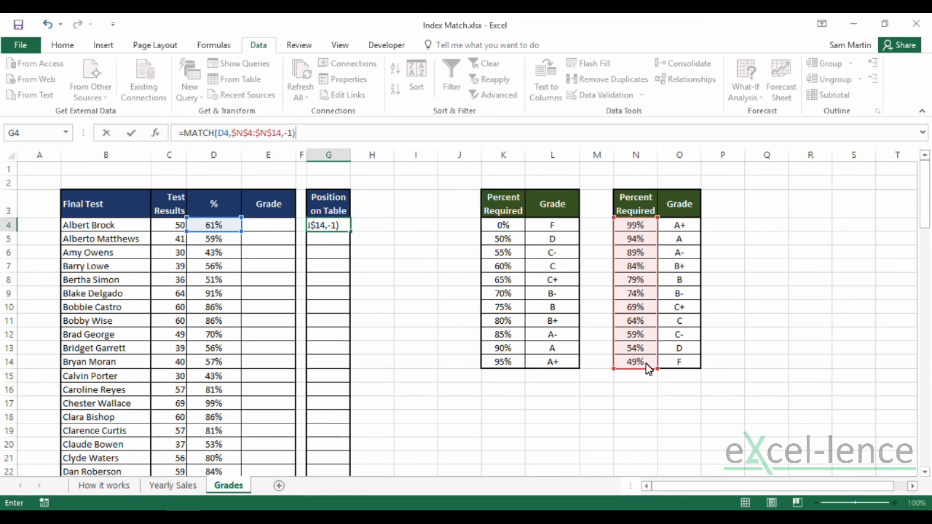
key("Return")
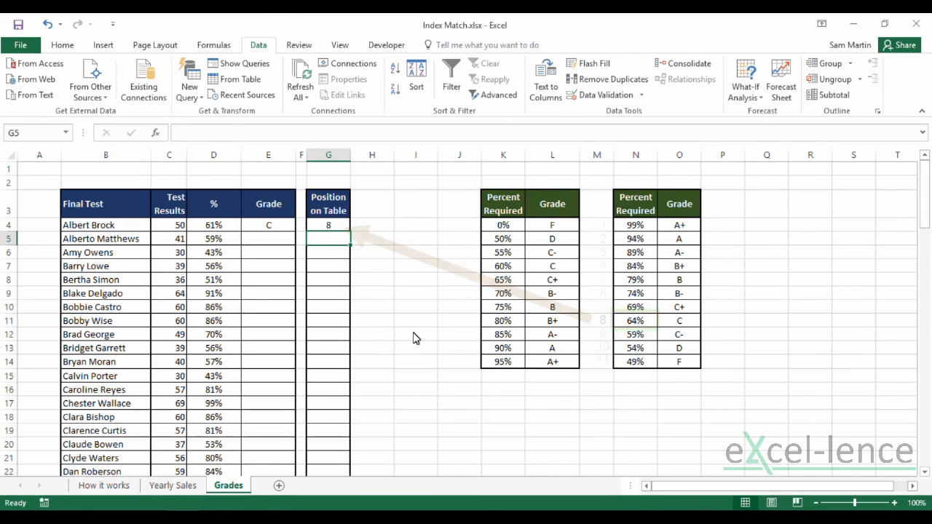
left_click(344, 227)
left_click_drag(347, 231, 347, 406)
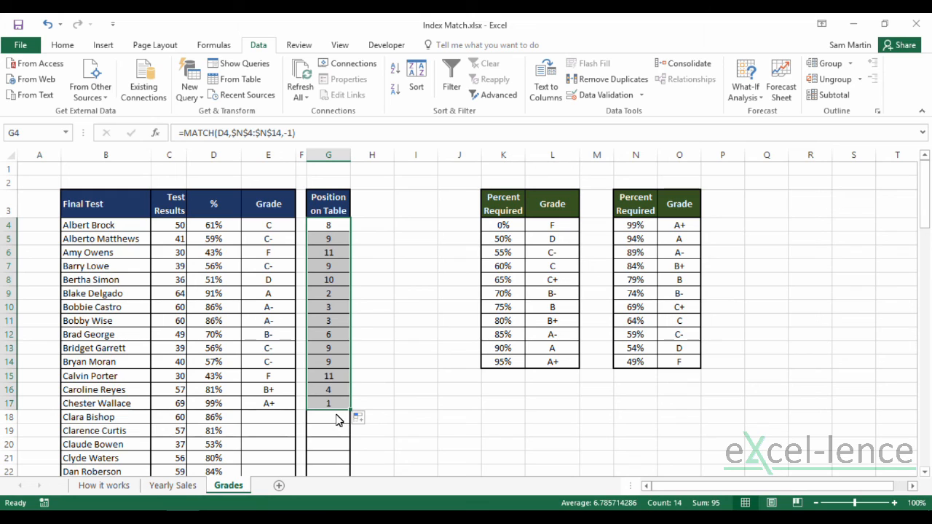